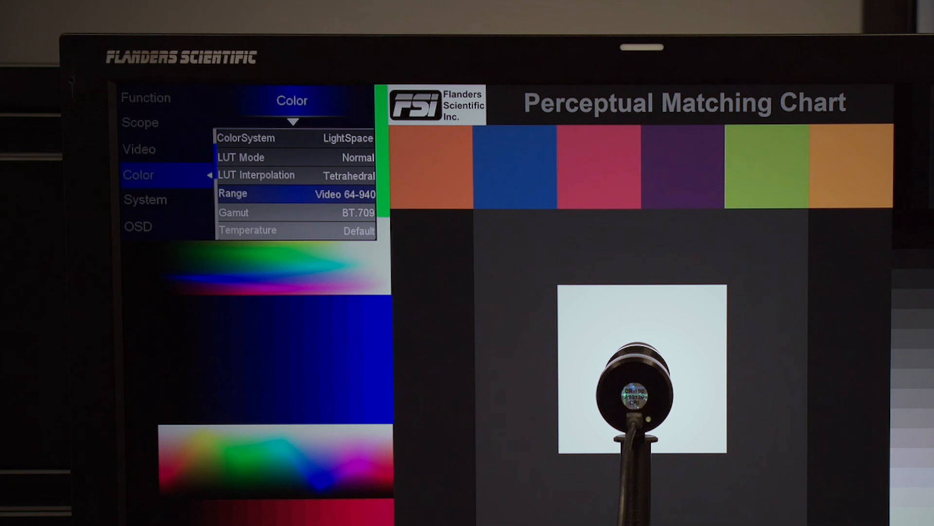
# Confirm the monitor OSD keeps range at Video 64-940 and gamut at BT.709
pyautogui.press('Return')
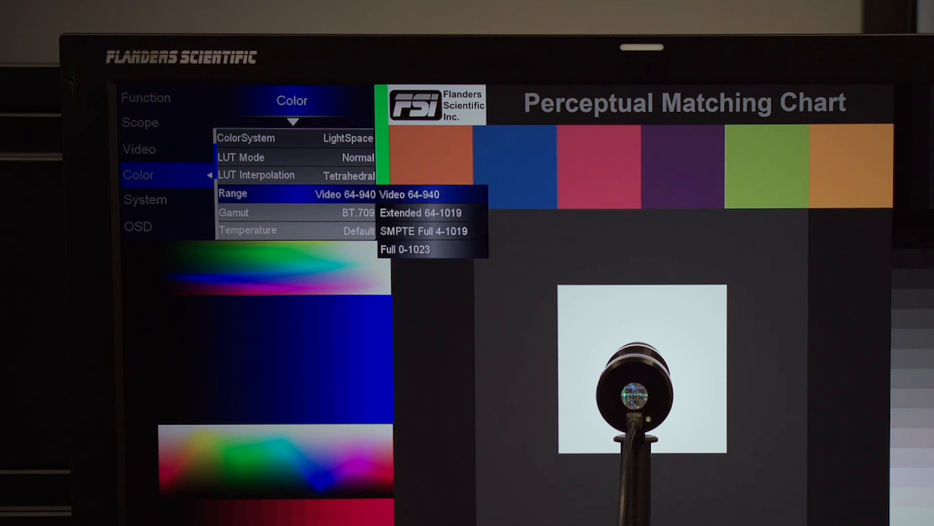
pyautogui.press('Return')
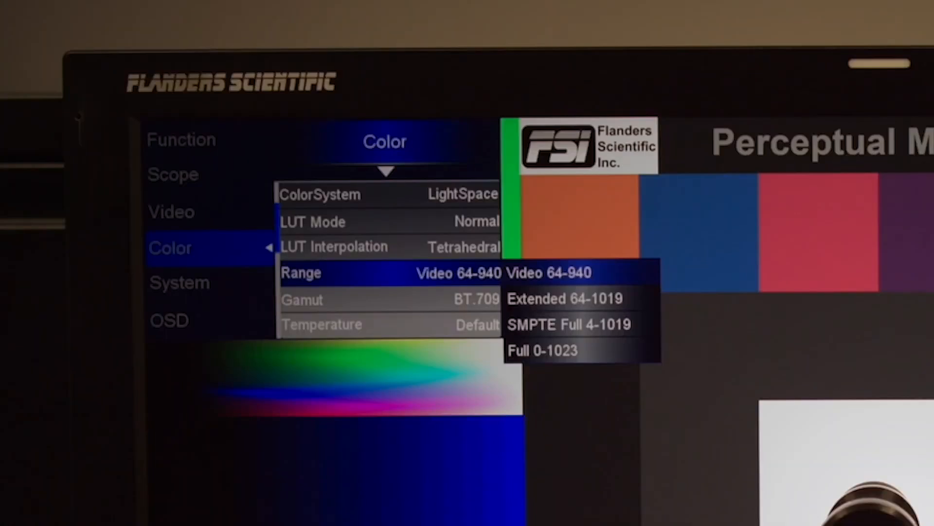
pyautogui.press('Return')
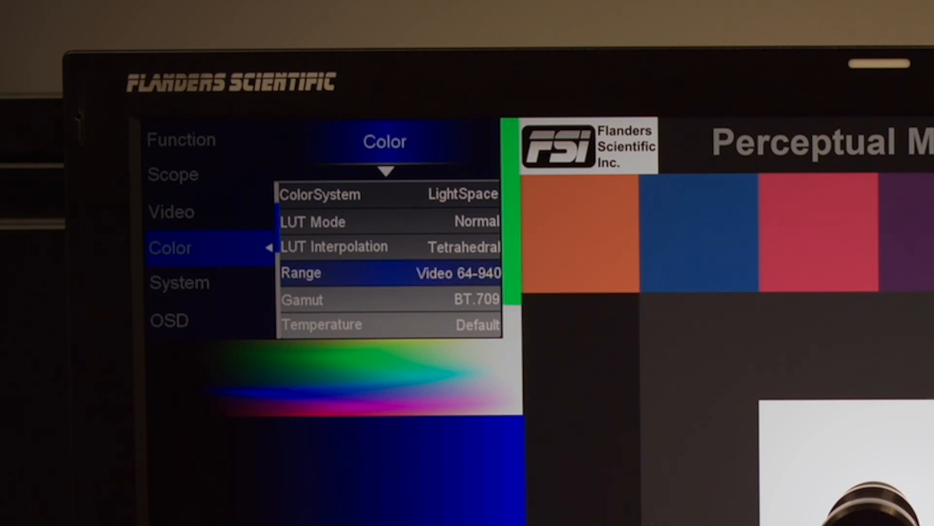
pyautogui.press('Down')
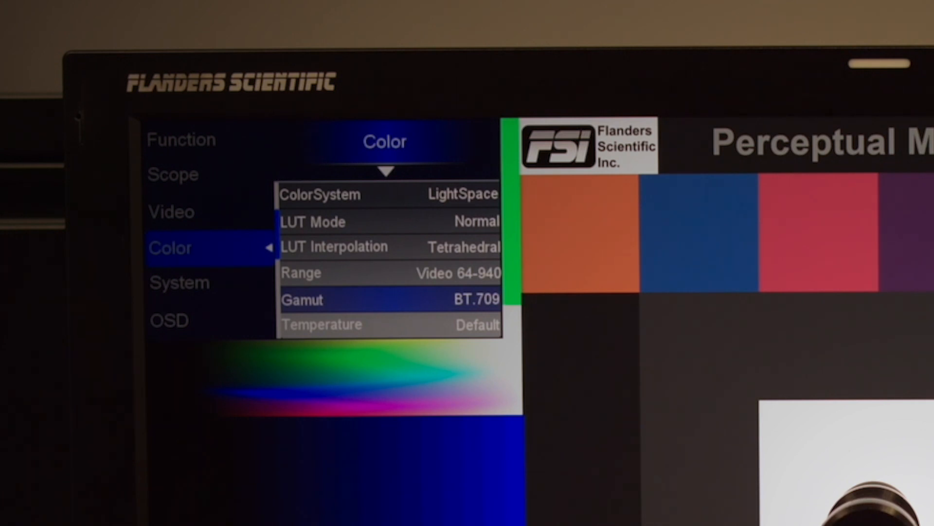
pyautogui.press('Return')
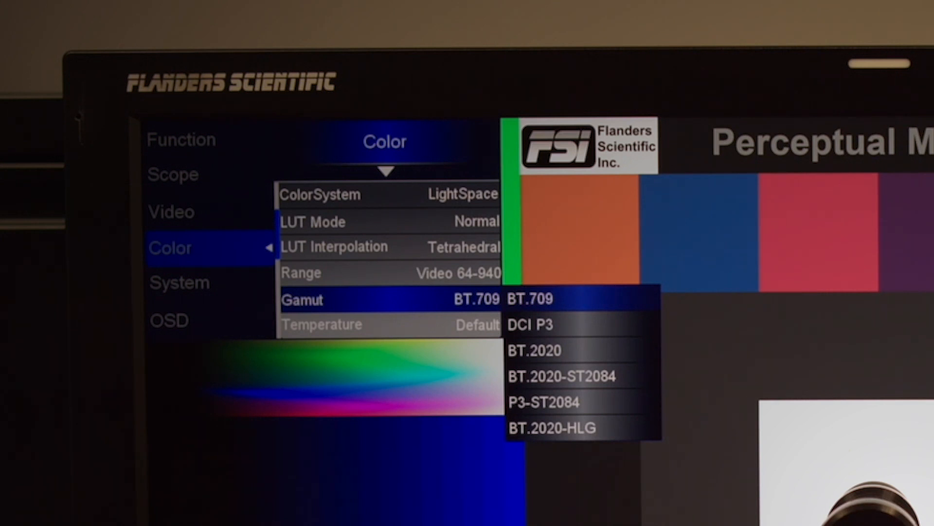
pyautogui.press('Return')
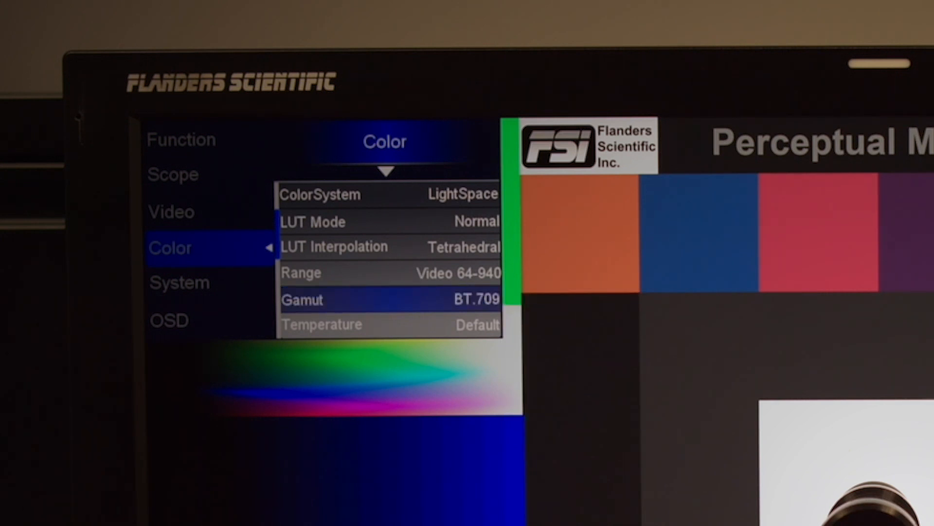
# Move down past Temperature to check the Luminance Mode and Luminance Custom settings
pyautogui.press('Down')
pyautogui.press('Down')
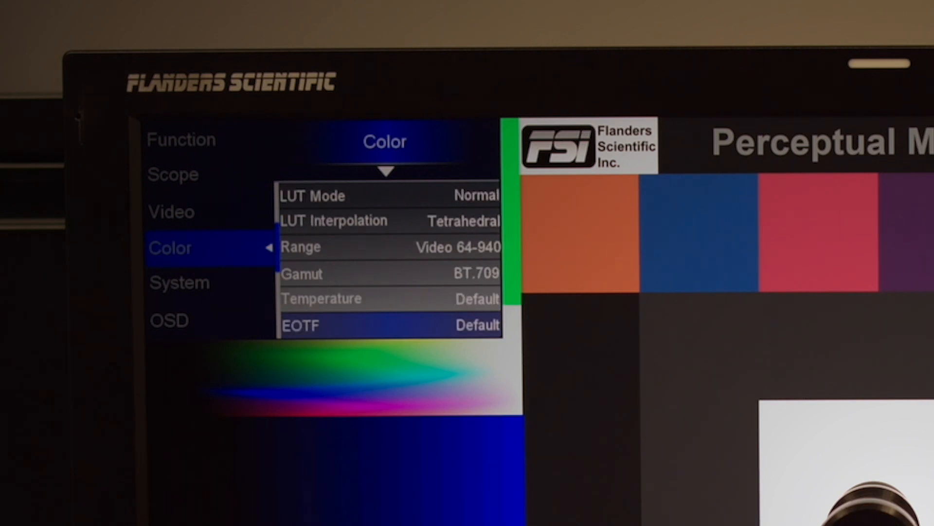
pyautogui.press('Down')
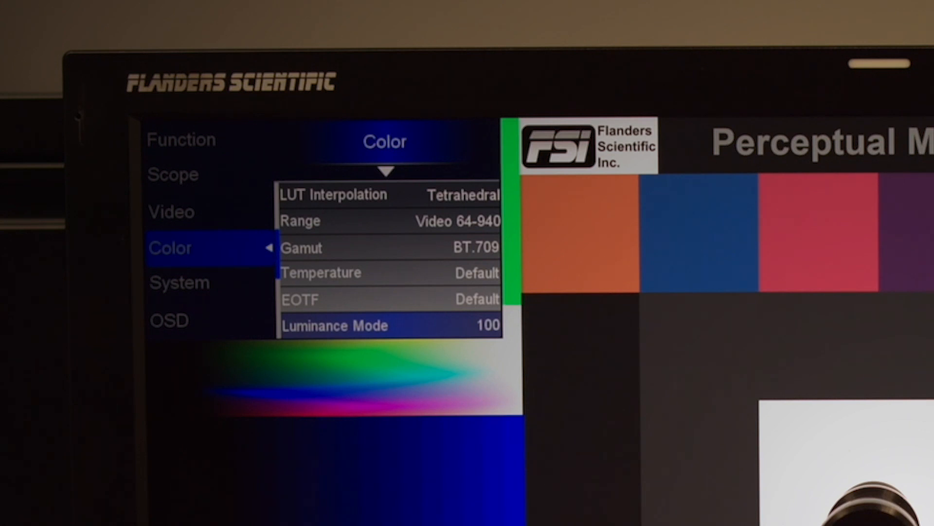
pyautogui.press('Down')
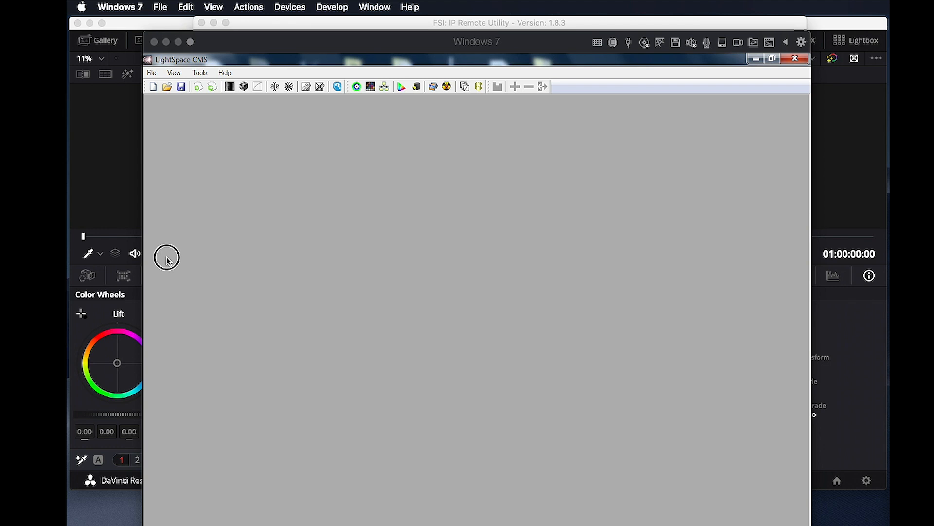
# Open the File > Upload dialog and set the device type to XM
pyautogui.click(167, 259)
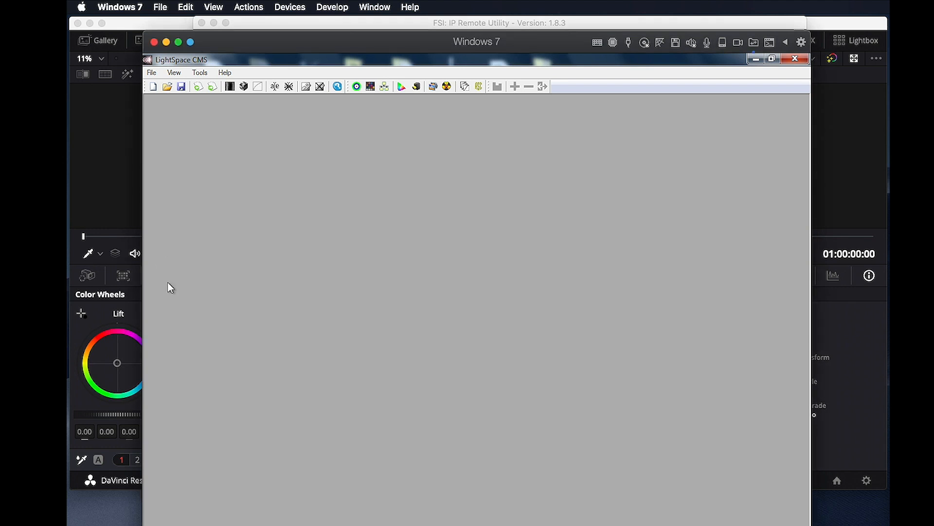
pyautogui.click(152, 72)
pyautogui.click(191, 127)
pyautogui.click(451, 262)
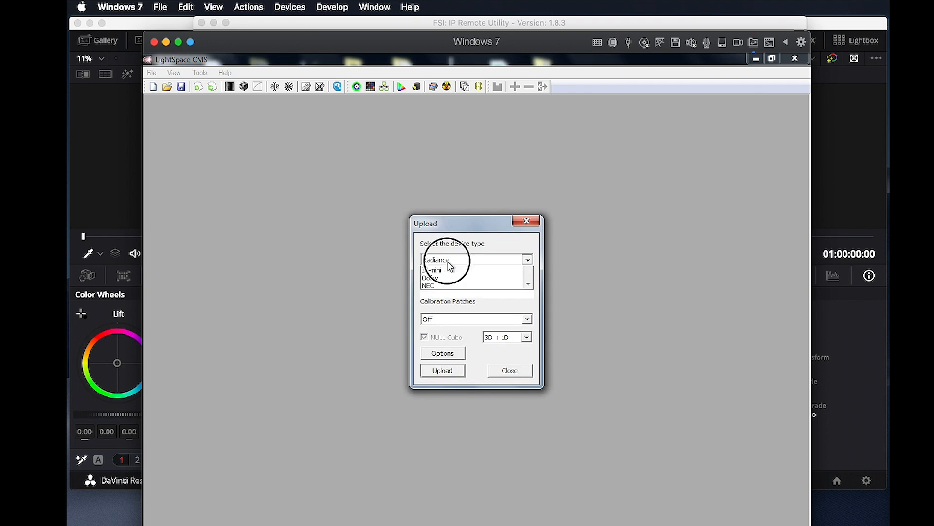
pyautogui.moveTo(528, 294); pyautogui.dragTo(527, 322)
pyautogui.click(509, 316)
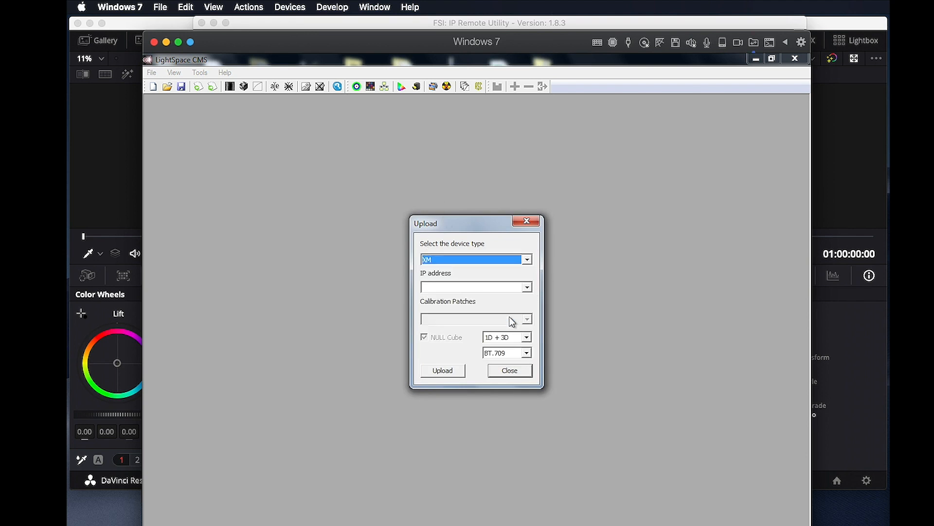
# Enter the monitor's IP address 10.1.10.24
pyautogui.click(471, 288)
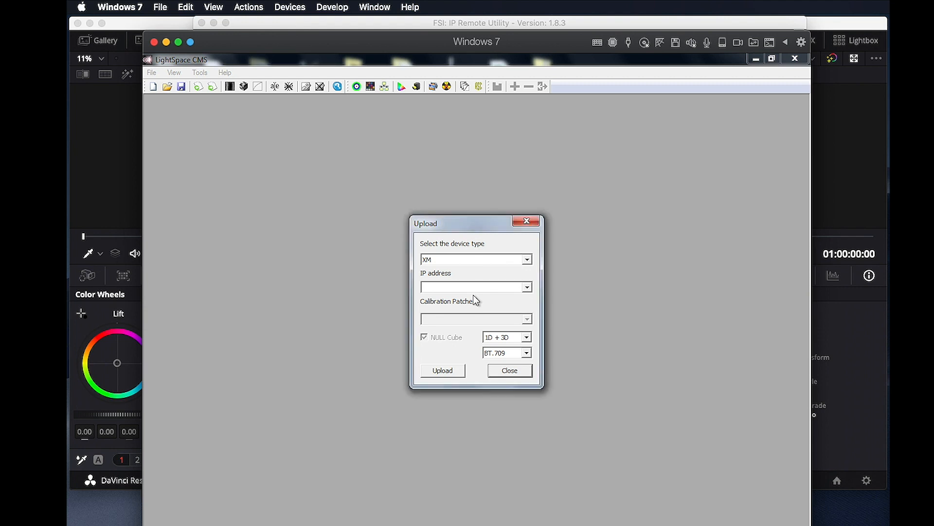
pyautogui.click(475, 287)
pyautogui.write('10.1.10.24')
# Upload the 1D + 3D LUT to the XM monitor and acknowledge the load
pyautogui.click(497, 338)
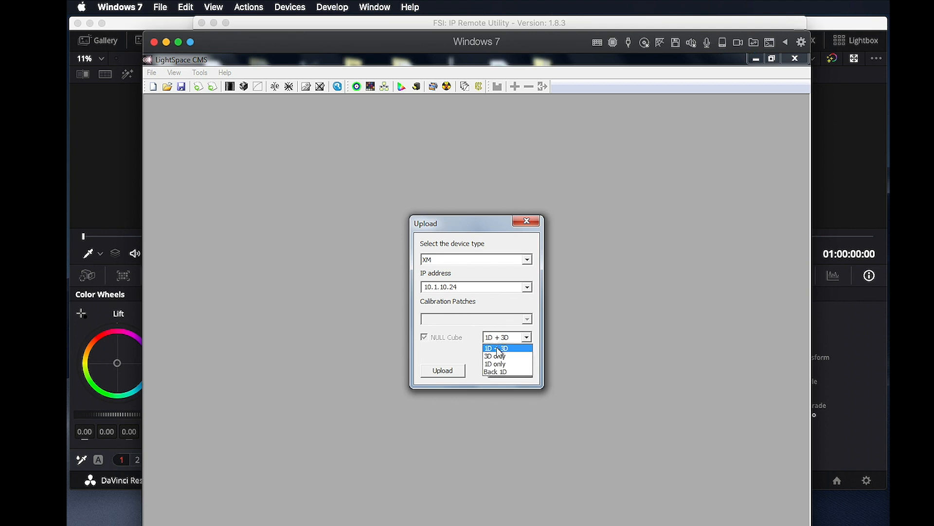
pyautogui.click(499, 349)
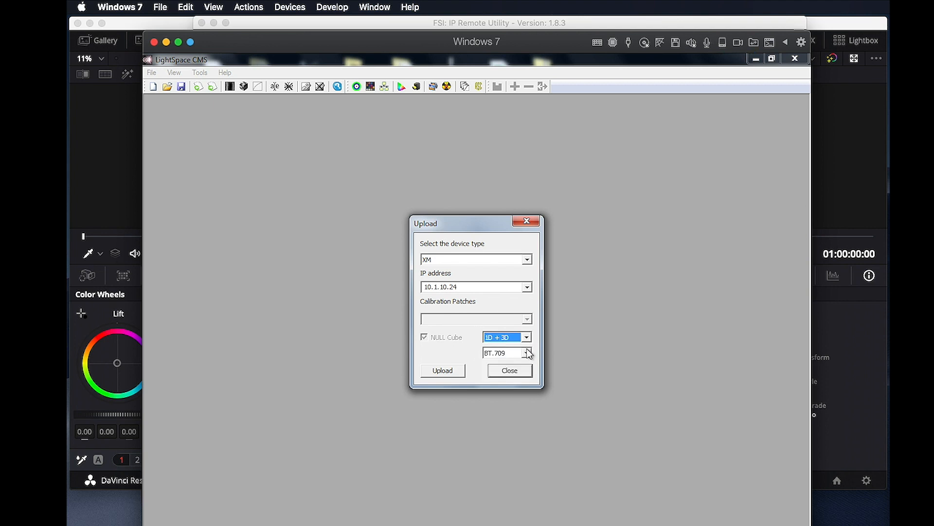
pyautogui.click(440, 374)
pyautogui.click(516, 354)
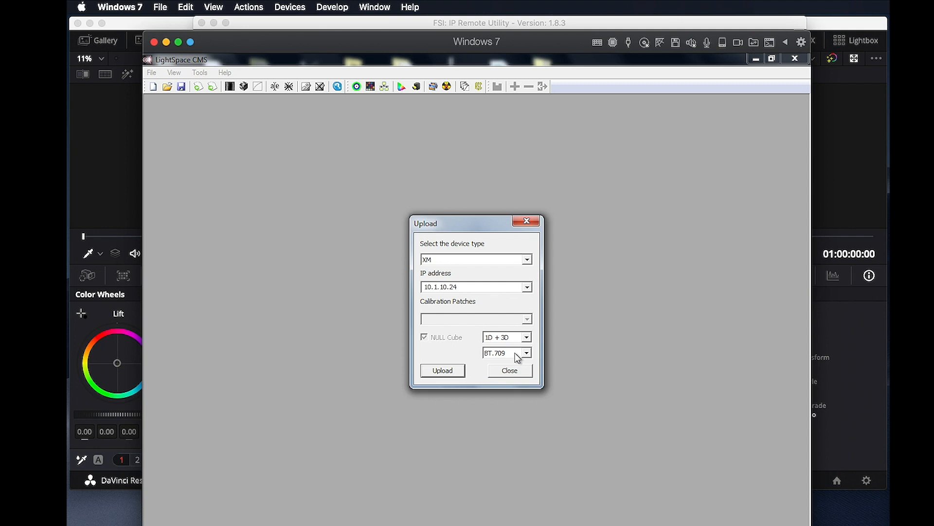
# Upload the Back 1D LUT, acknowledge it, and close the Upload window
pyautogui.click(505, 338)
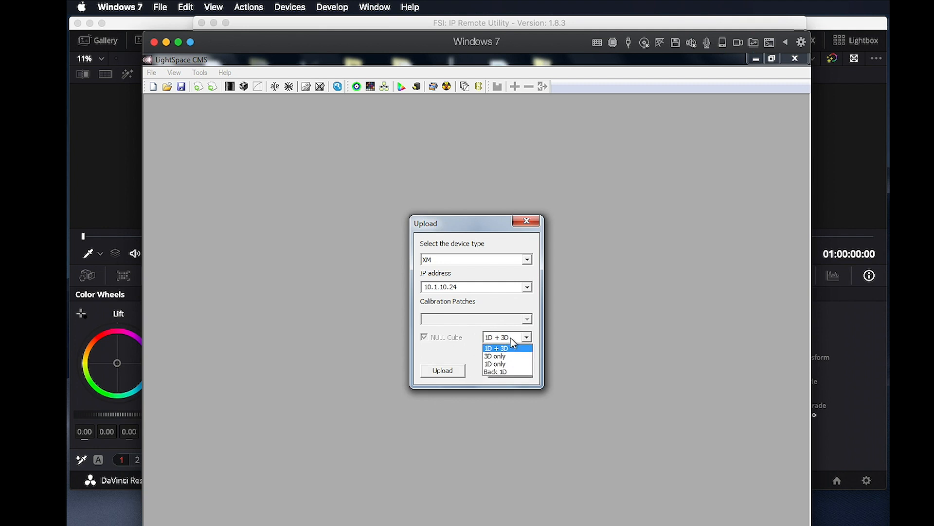
pyautogui.click(508, 372)
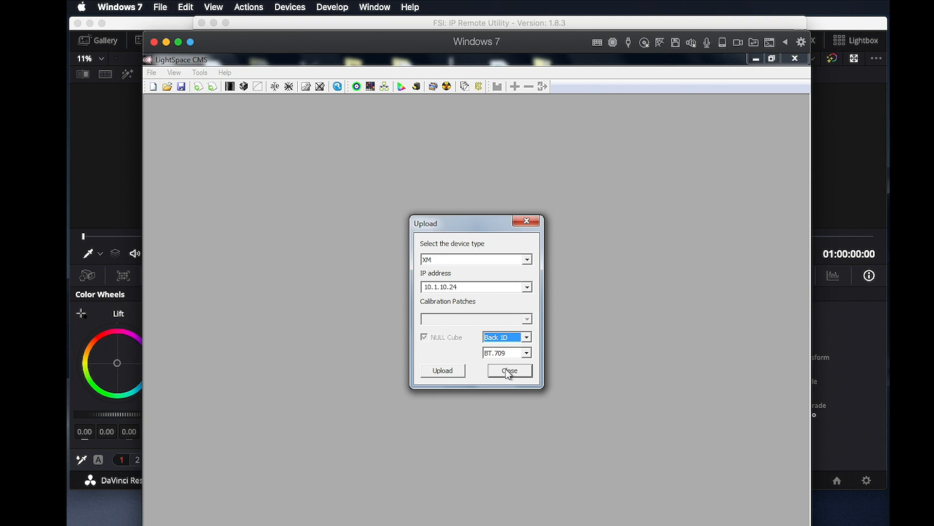
pyautogui.click(444, 371)
pyautogui.click(514, 351)
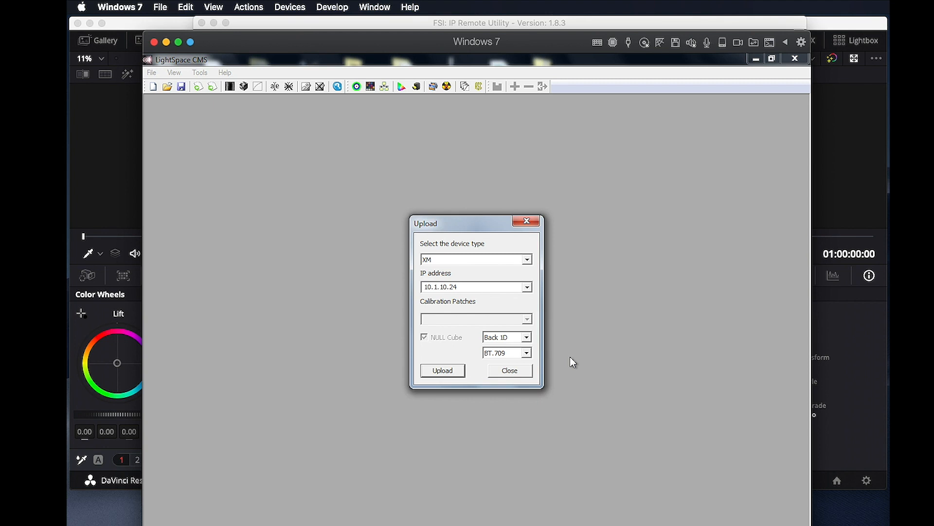
pyautogui.click(511, 369)
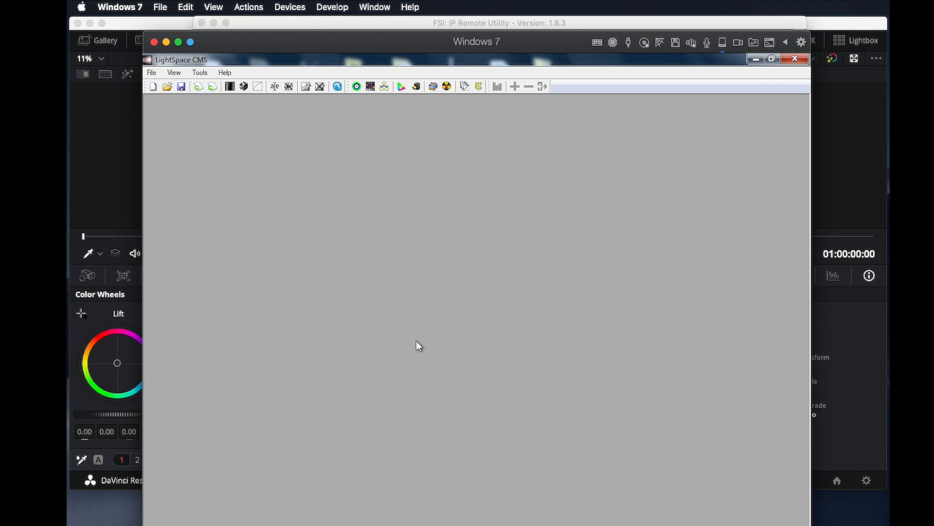
# Enable network patch output in LightSpace's Network Manager
pyautogui.click(385, 91)
pyautogui.click(354, 197)
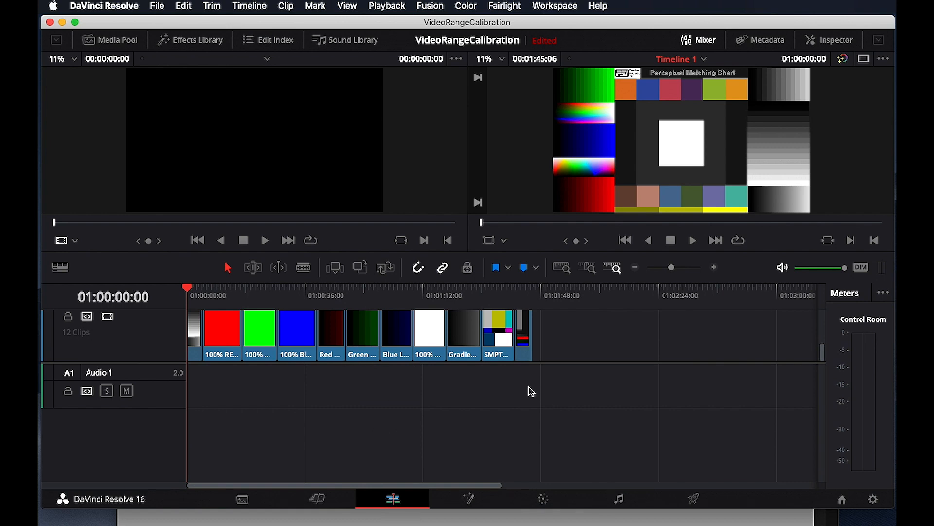
# On Resolve's Color page, open Workspace > Monitor Calibration > LightSpace
pyautogui.click(548, 500)
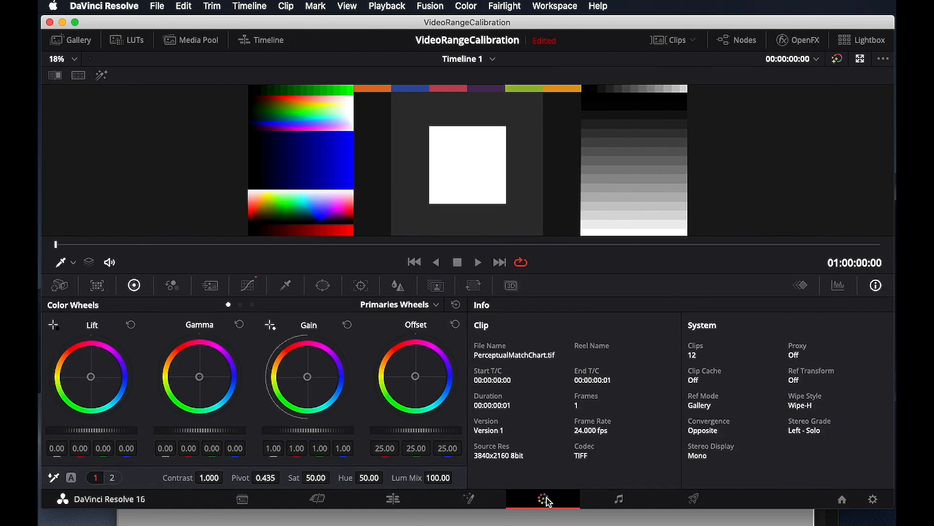
pyautogui.click(555, 6)
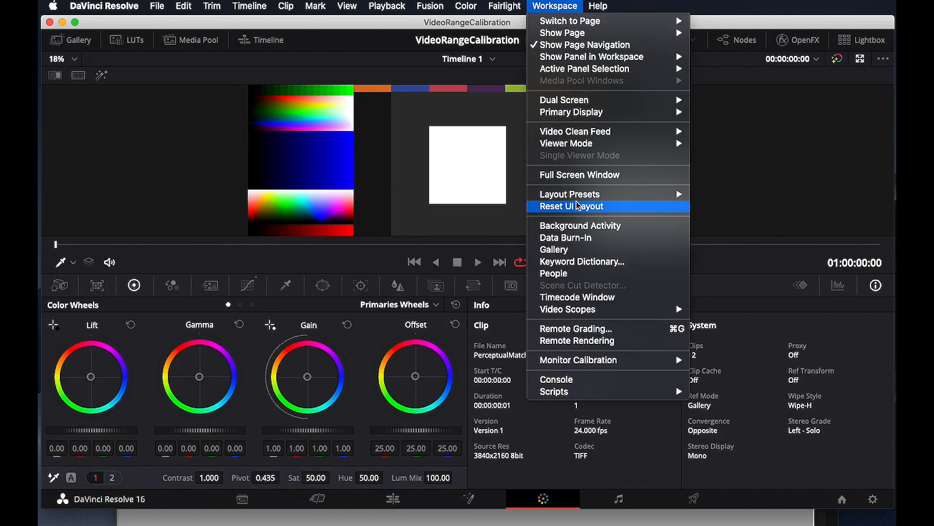
pyautogui.moveTo(609, 365)
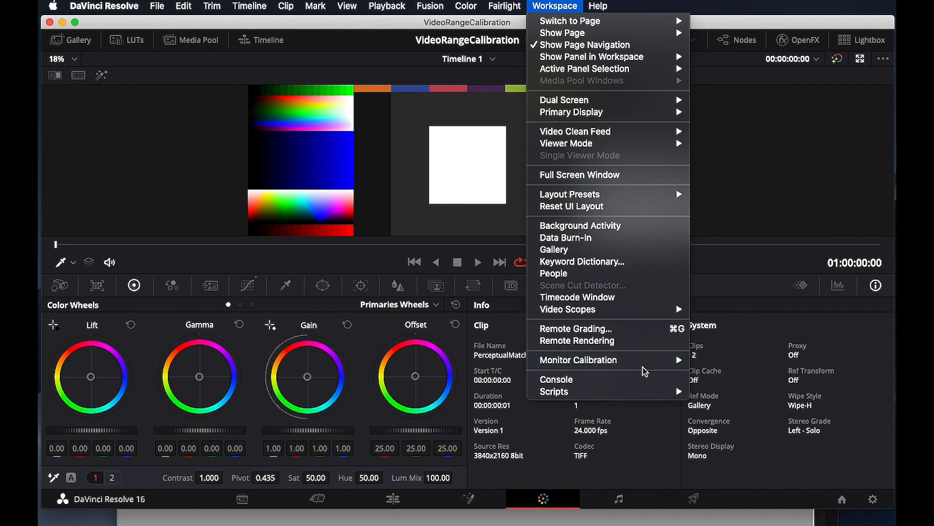
pyautogui.click(704, 366)
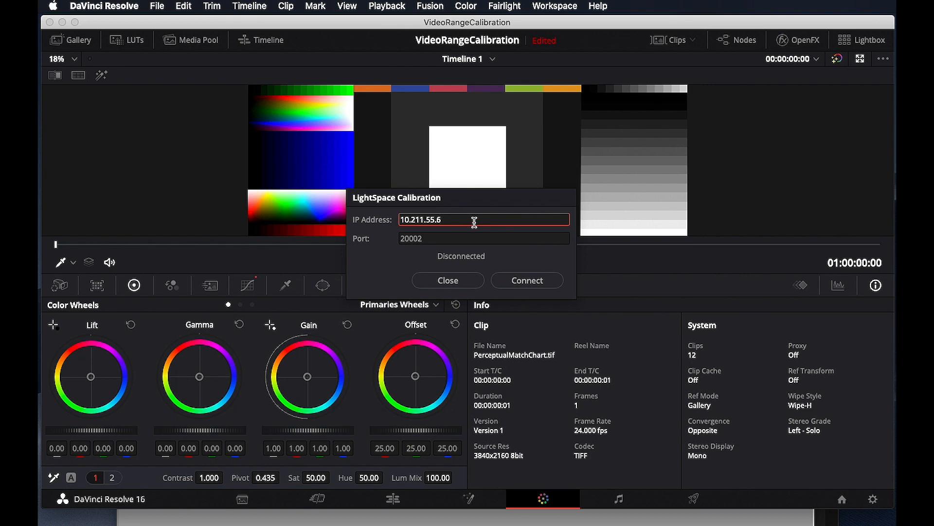
# Connect Resolve to LightSpace at 10.211.55.6, port 20002
pyautogui.click(527, 281)
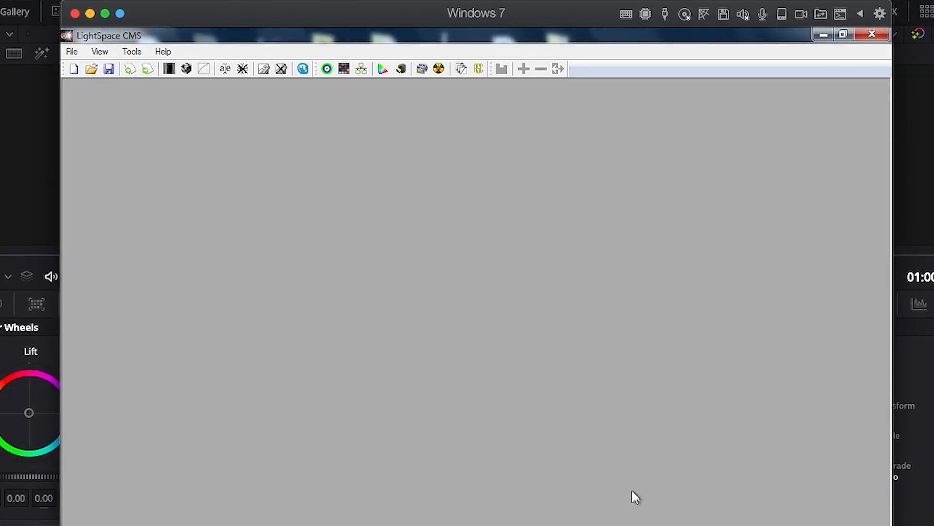
# Open the Calibration Interface and confirm COM12 as the CR-100 probe port
pyautogui.click(327, 69)
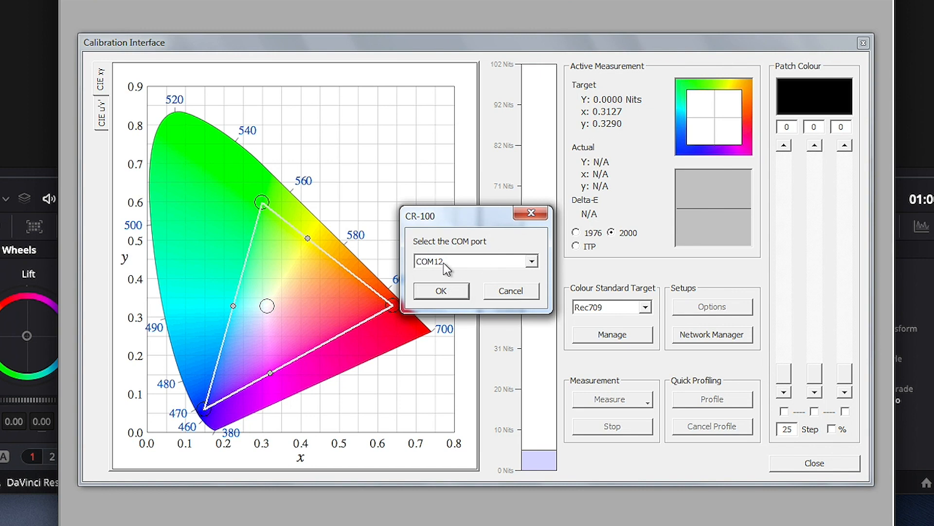
pyautogui.click(440, 291)
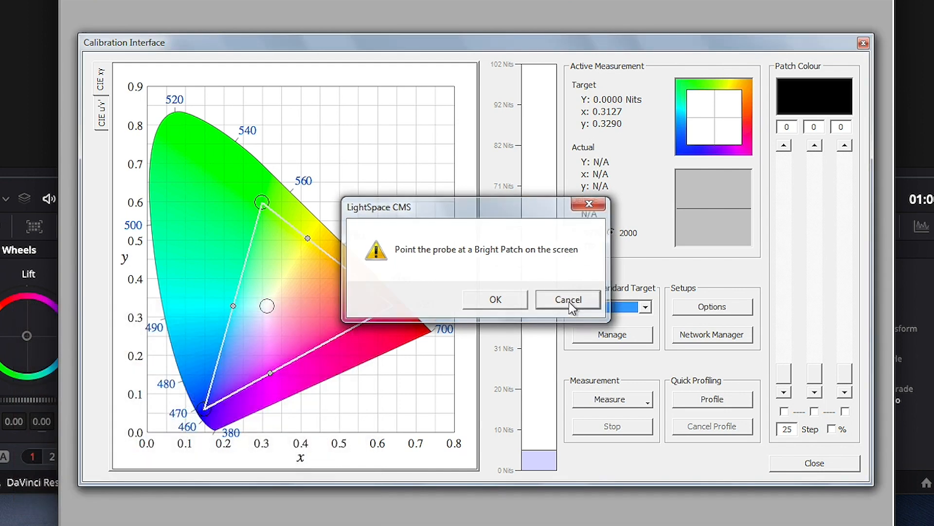
# Dismiss the bright-patch prompt, display a green (0, 239, 0) patch, and open probe Options
pyautogui.click(569, 301)
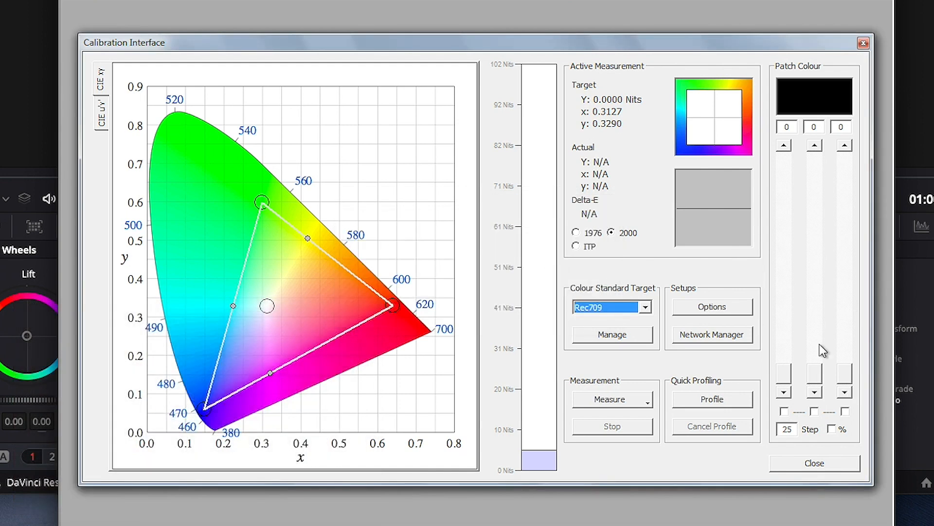
pyautogui.moveTo(816, 374); pyautogui.dragTo(815, 175)
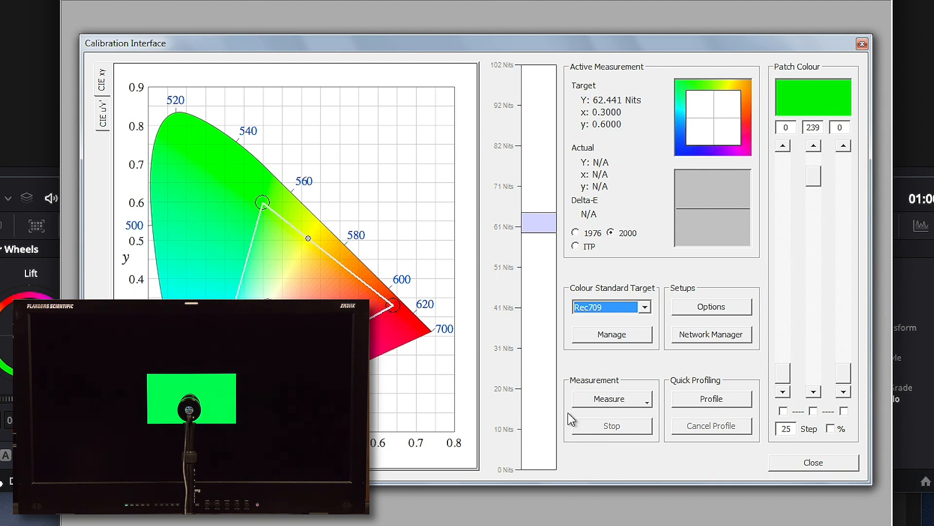
pyautogui.click(717, 307)
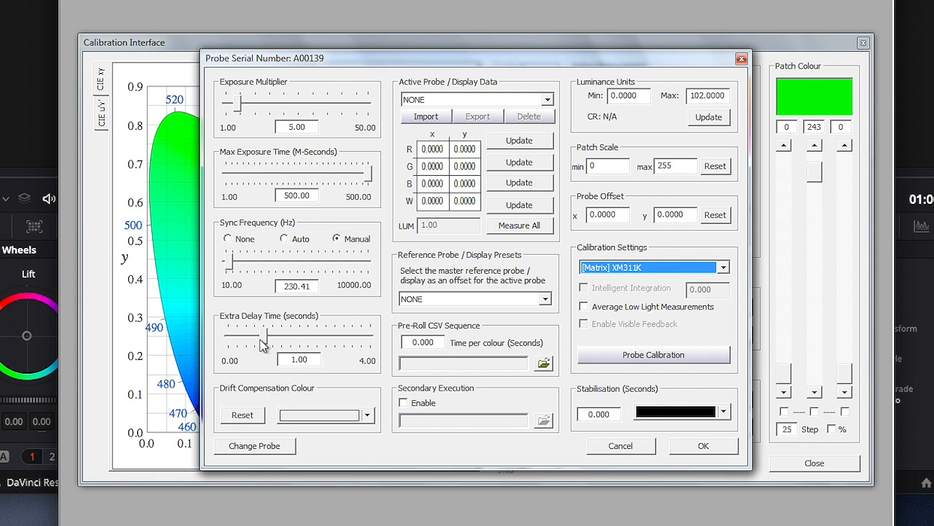
# Run Probe Calibration to sync the probe at 230.41 Hz and accept the probe settings
pyautogui.click(644, 357)
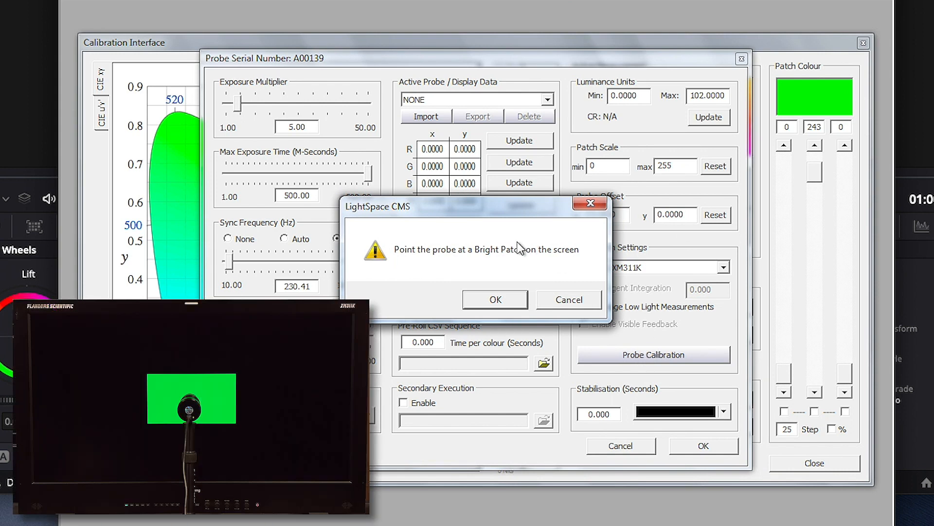
pyautogui.click(500, 299)
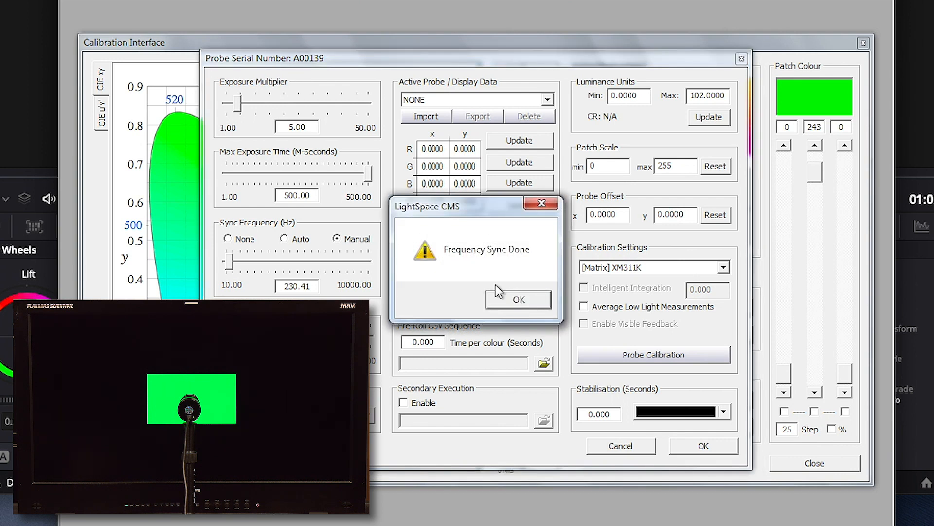
pyautogui.click(535, 298)
pyautogui.click(708, 445)
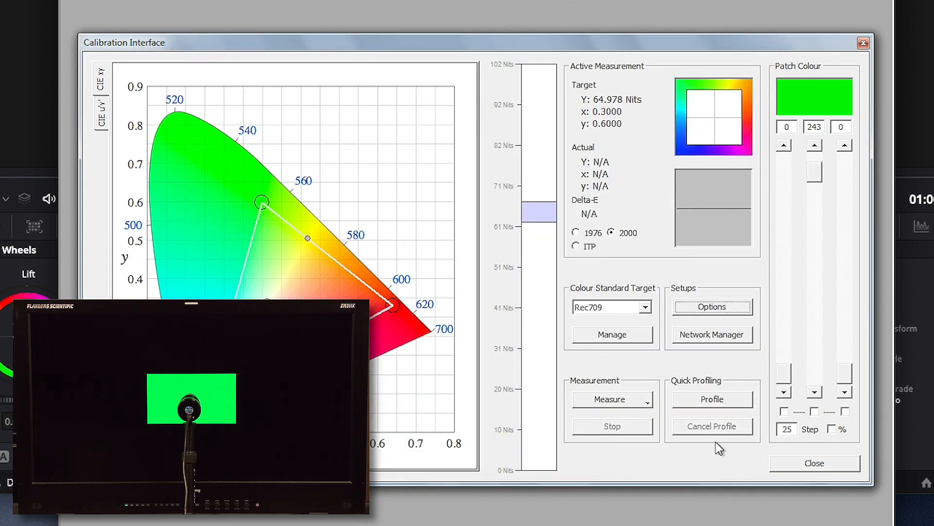
# Select Grey Only Large as the inbuilt quick profile
pyautogui.click(711, 400)
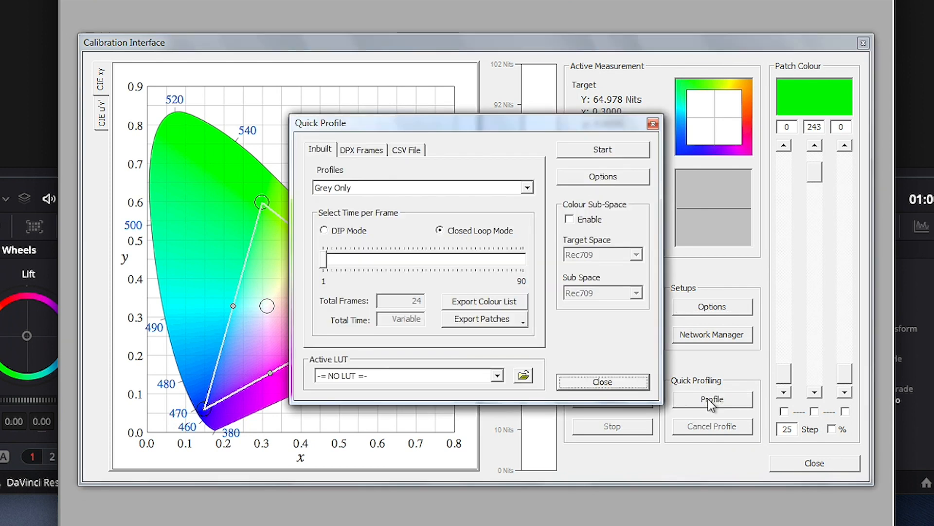
pyautogui.click(527, 187)
pyautogui.moveTo(530, 212); pyautogui.dragTo(529, 240)
pyautogui.click(488, 266)
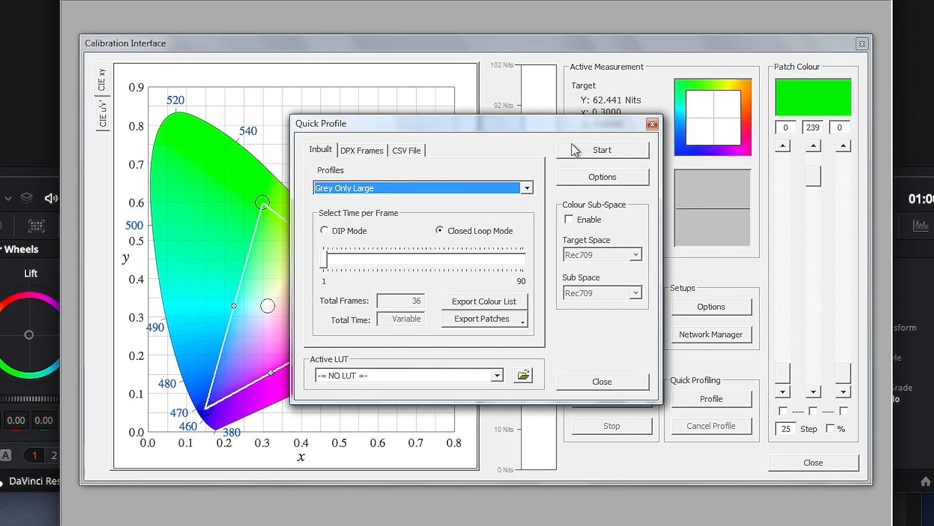
# Start the quick profile run named 1-1
pyautogui.click(585, 152)
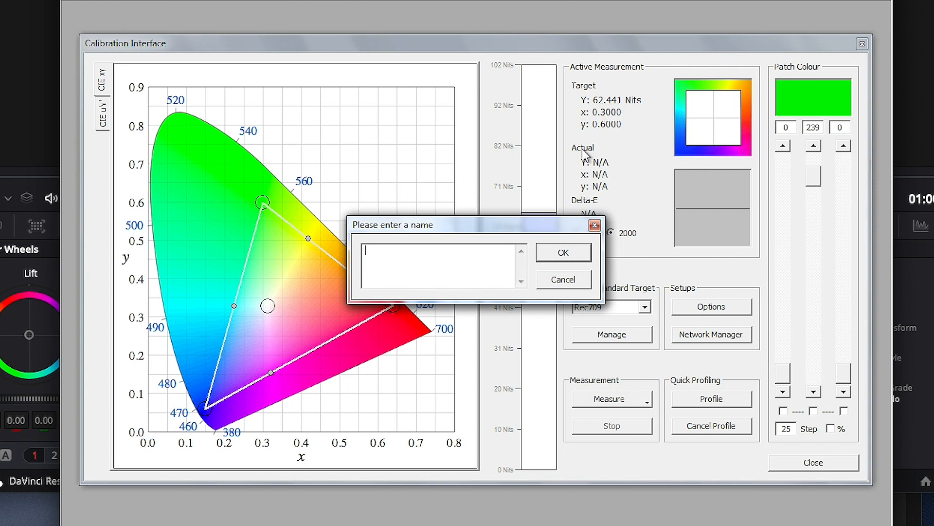
pyautogui.write('1-1')
pyautogui.click(557, 257)
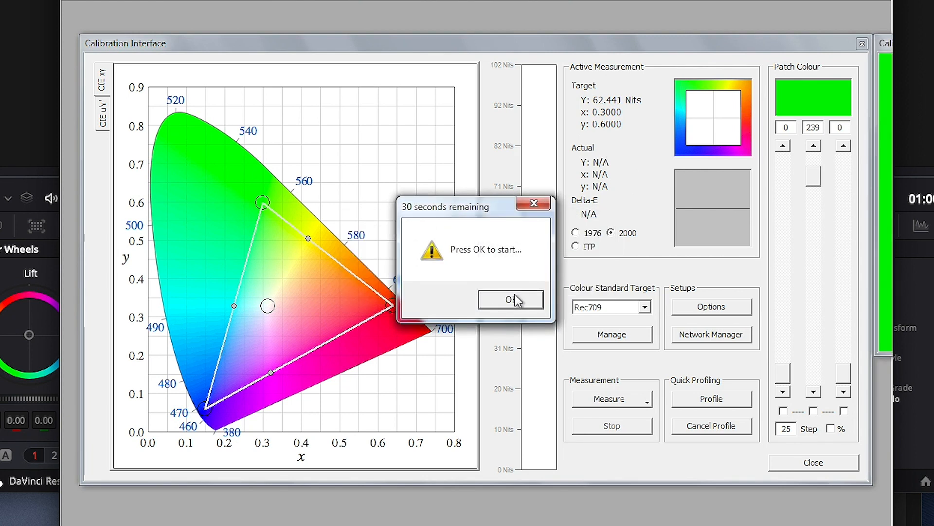
# Start the 36-frame Grey Only Large measurement for profile 1-1 and let it finish
pyautogui.click(516, 297)
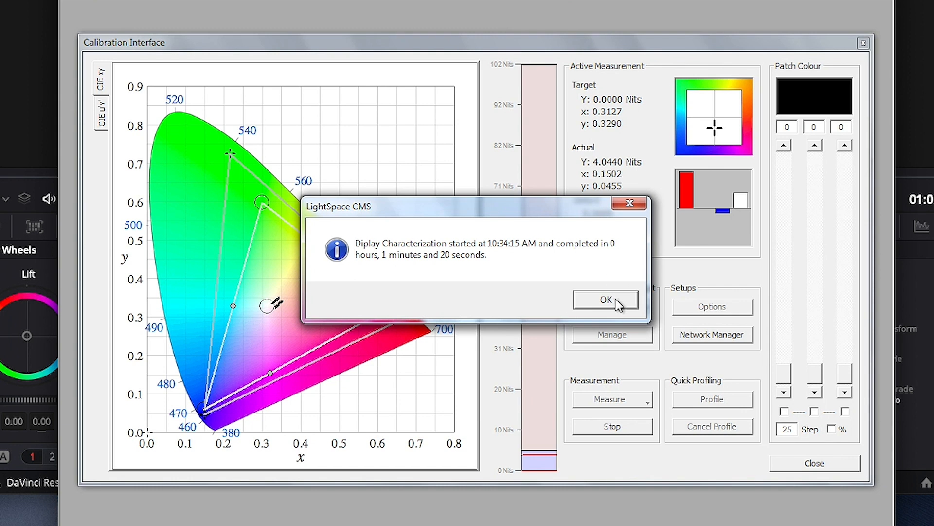
# Acknowledge the completed characterization, check the Gamma curve, and close the Calibration Interface
pyautogui.click(605, 300)
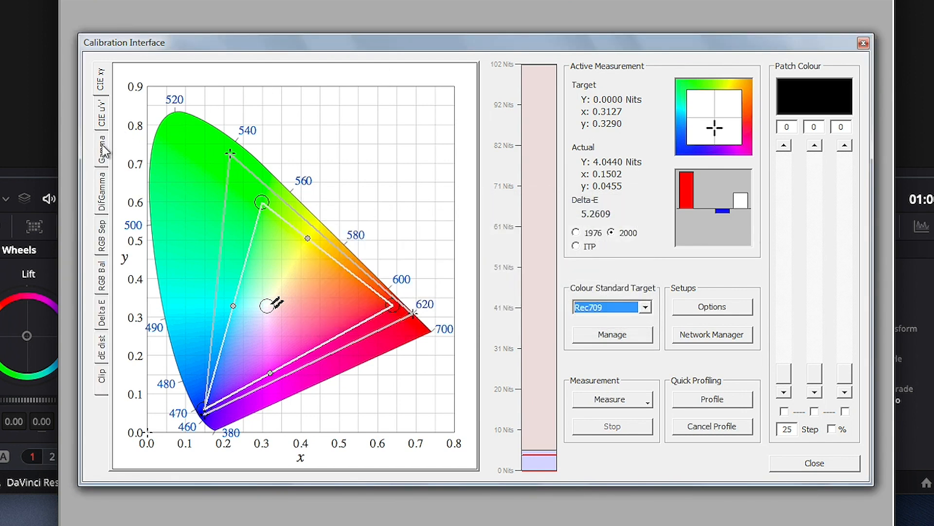
pyautogui.click(103, 146)
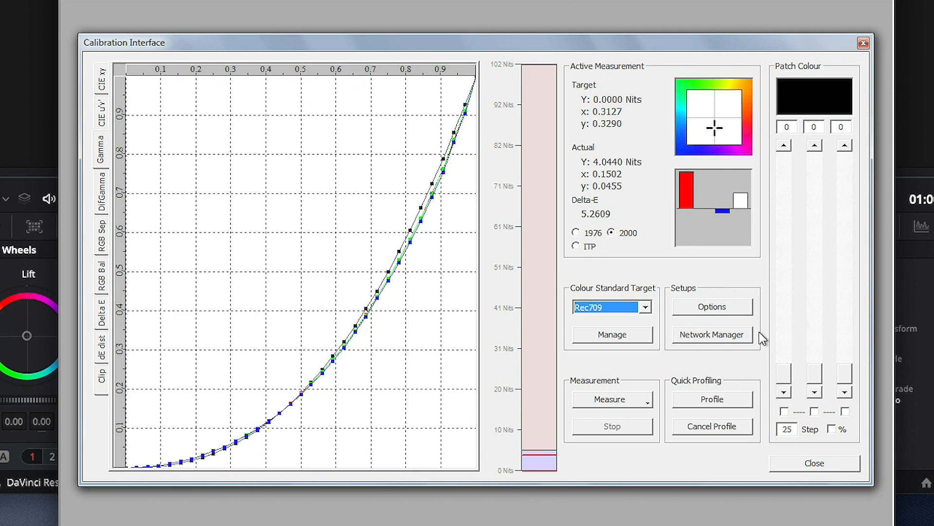
pyautogui.click(816, 464)
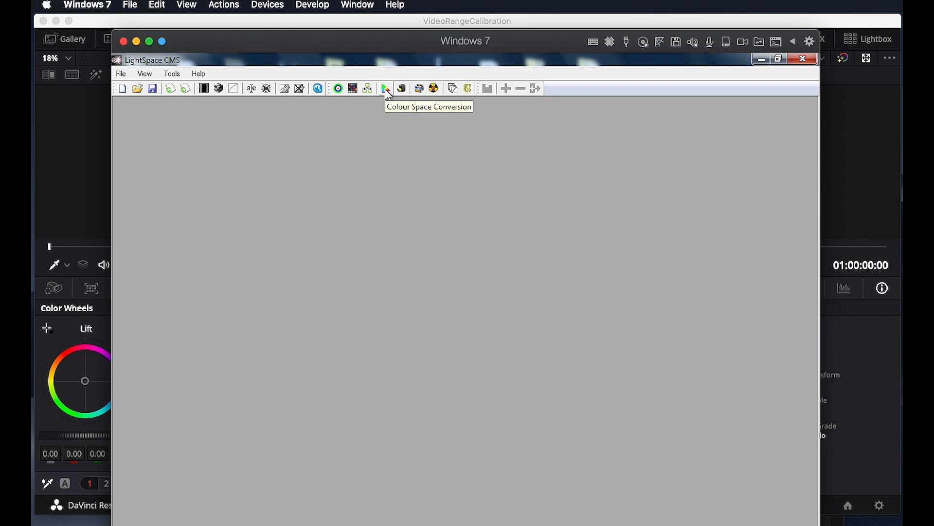
# Convert from source Rec709 to destination profile 1-1, naming the conversion Back1D-Rec709
pyautogui.click(386, 89)
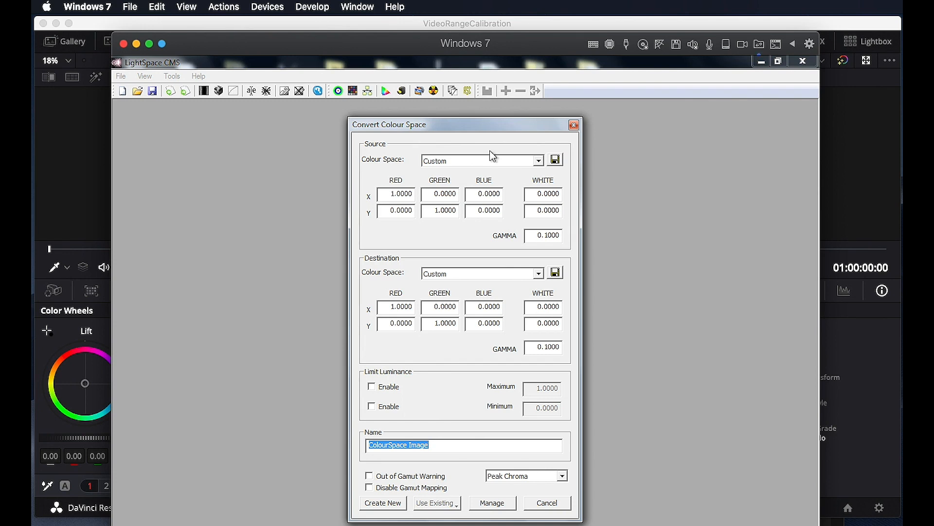
pyautogui.click(511, 161)
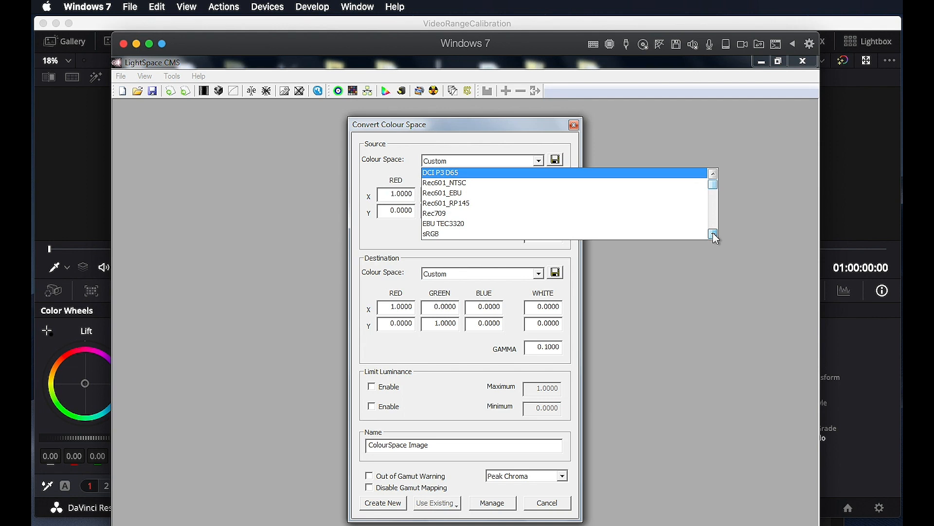
pyautogui.click(714, 234)
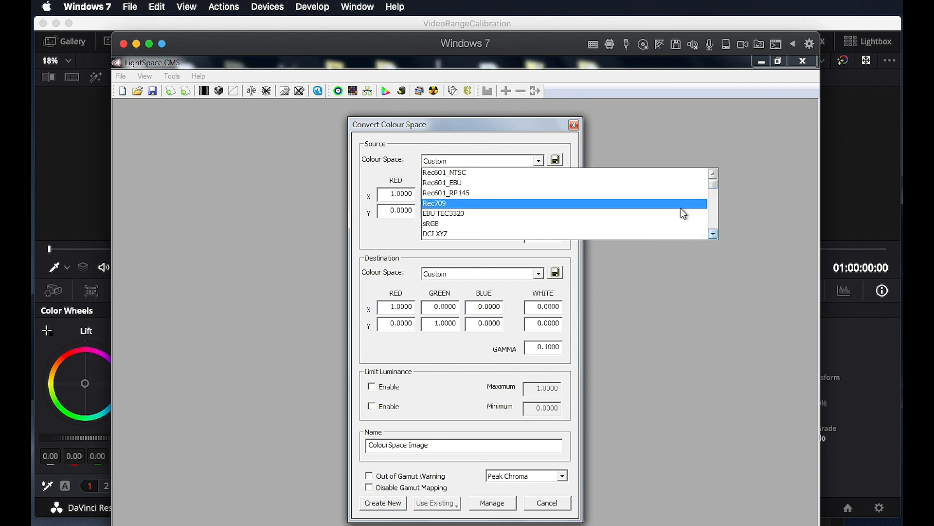
pyautogui.click(680, 207)
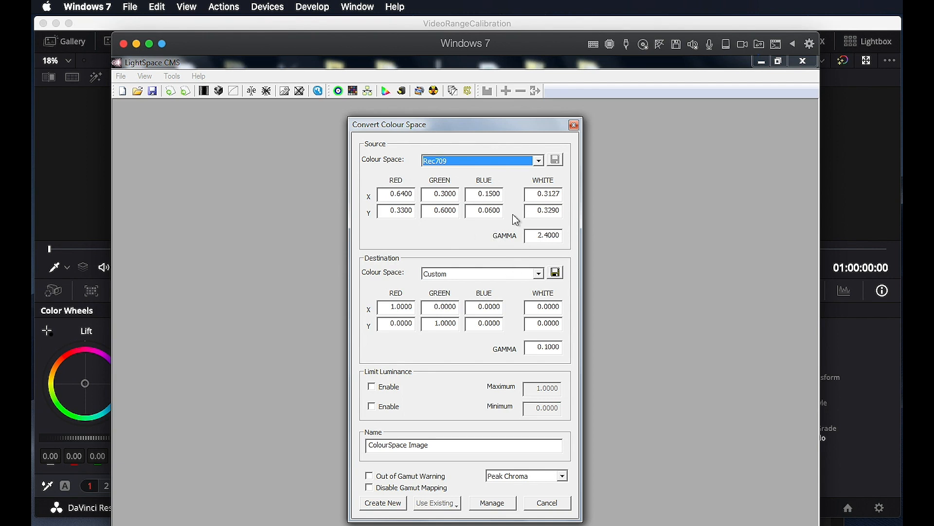
pyautogui.click(509, 273)
pyautogui.click(713, 347)
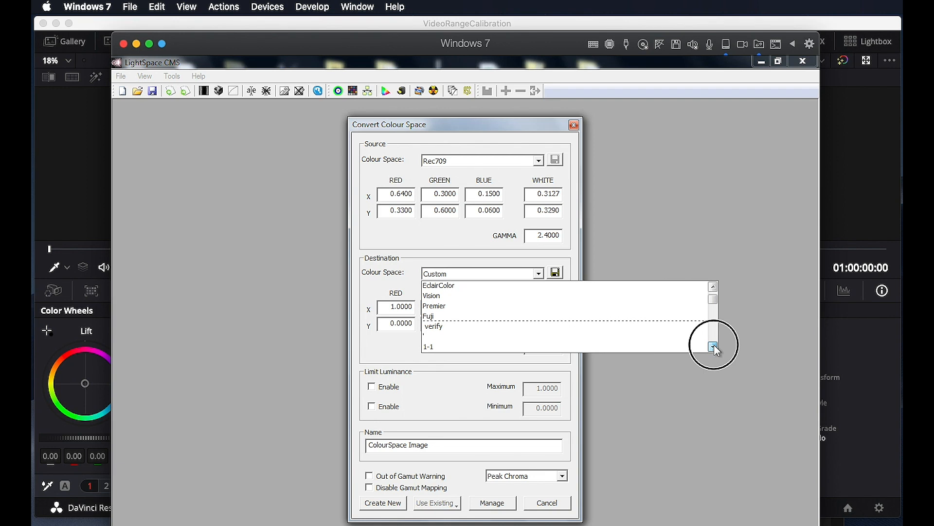
pyautogui.click(713, 346)
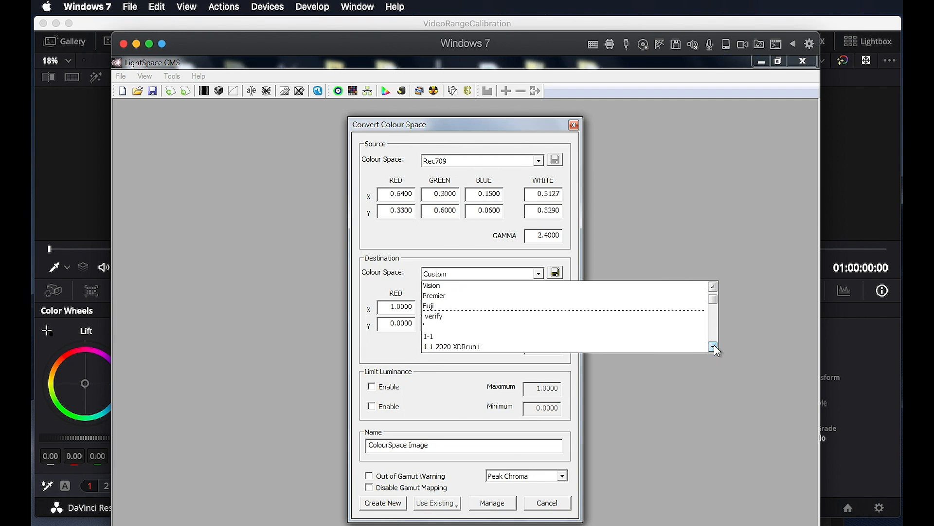
pyautogui.click(633, 340)
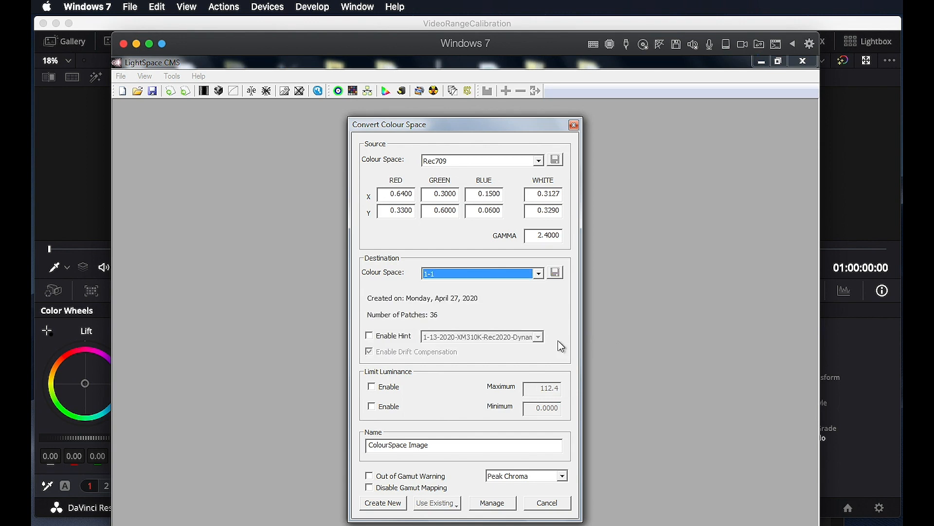
pyautogui.click(477, 445)
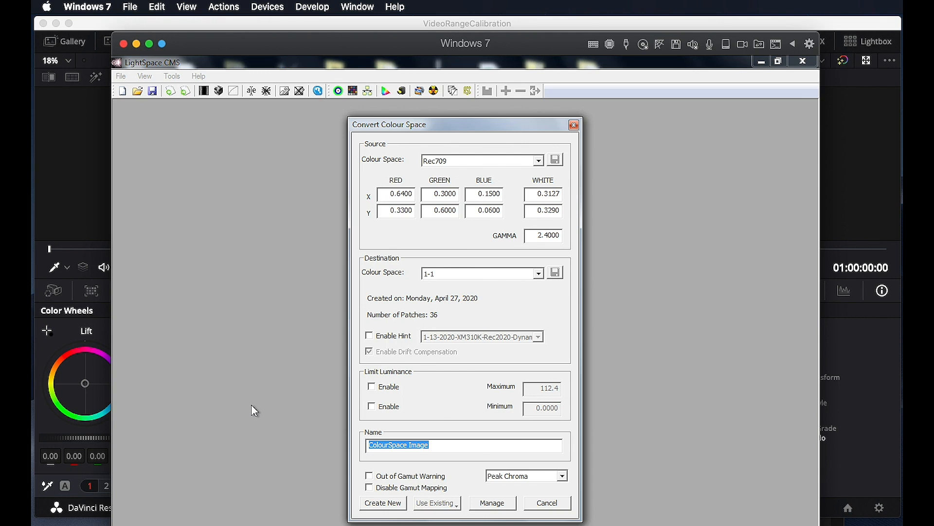
pyautogui.write('Back1D')
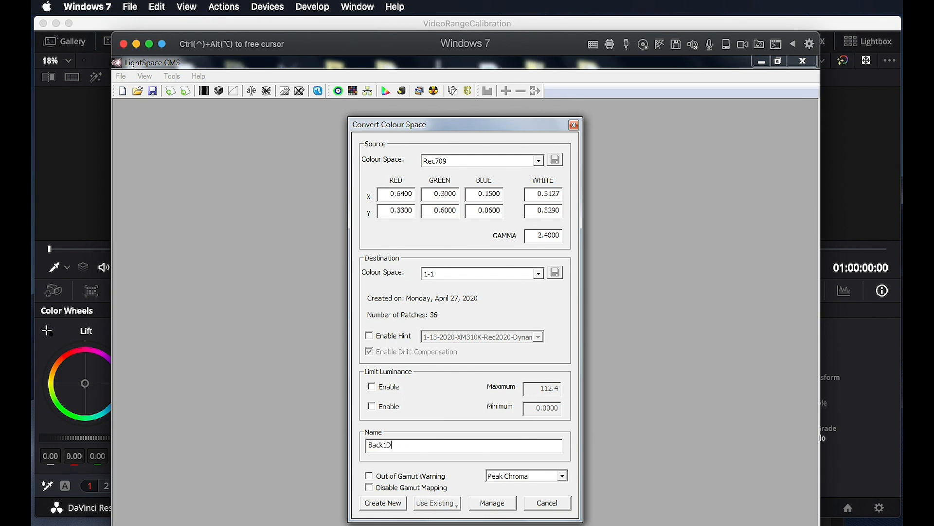
pyautogui.write('-Rec709')
# Create the Back1D-Rec709 LUT and upload it to the XM monitor with NULL Cube unticked
pyautogui.click(394, 503)
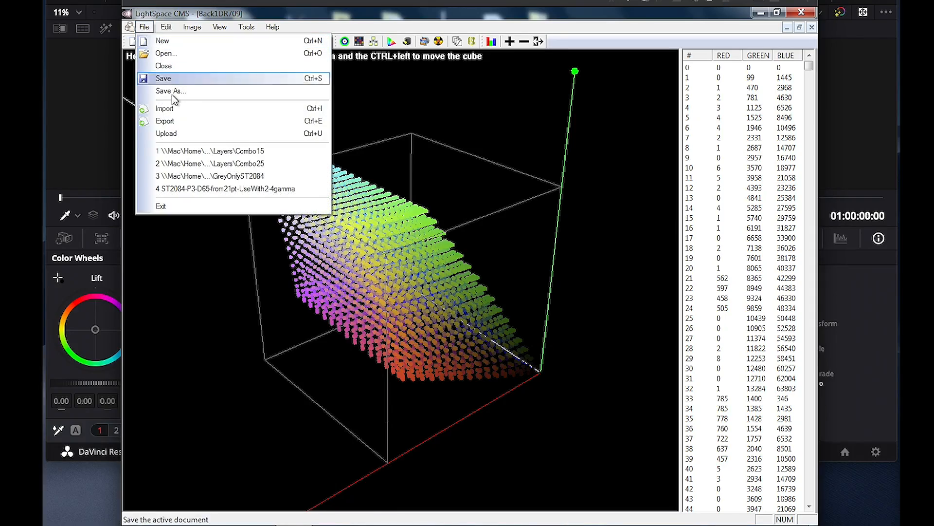
pyautogui.click(176, 135)
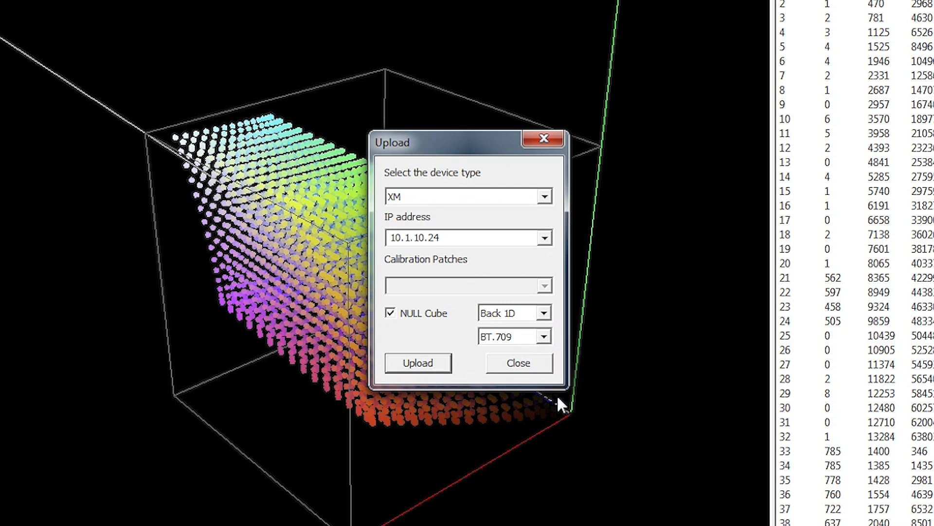
pyautogui.click(390, 313)
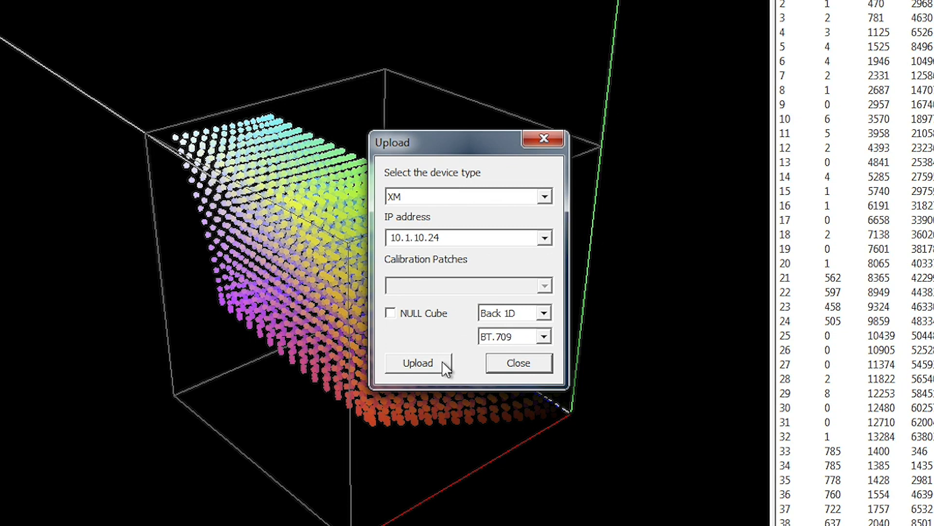
pyautogui.click(417, 364)
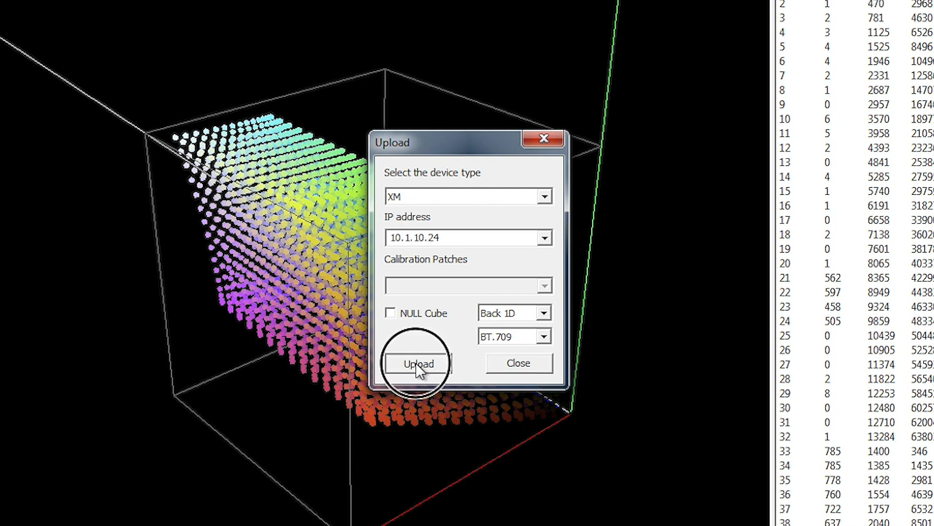
pyautogui.click(519, 335)
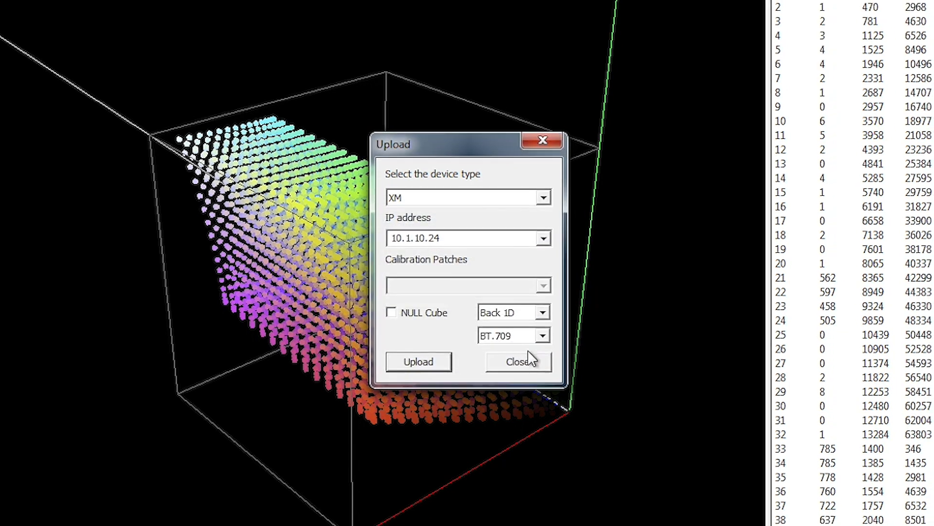
pyautogui.click(519, 363)
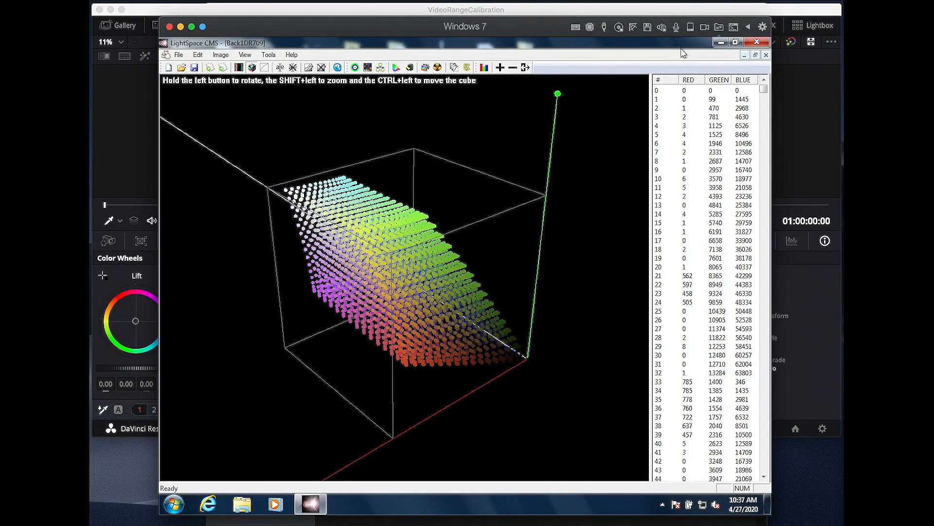
# Close the Back1DR709 LUT and run a new quick profile named 1-1-2
pyautogui.click(767, 55)
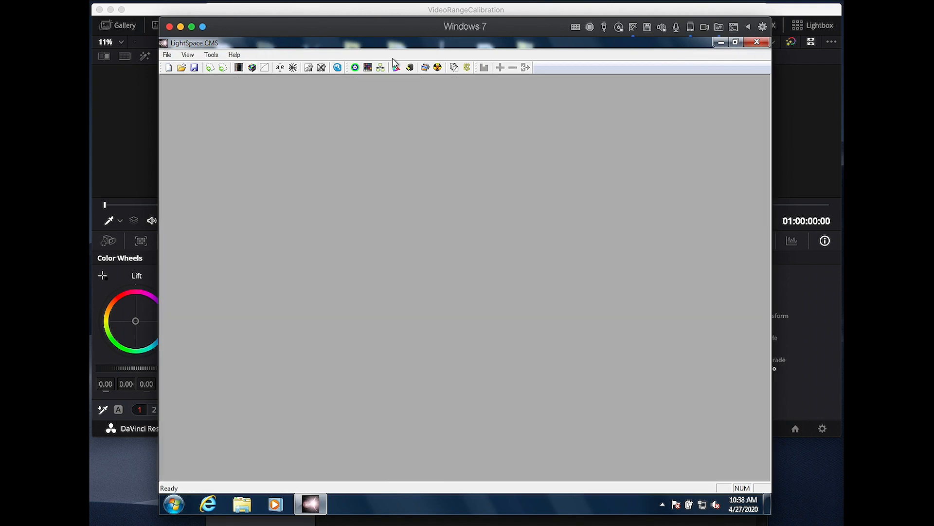
pyautogui.click(356, 67)
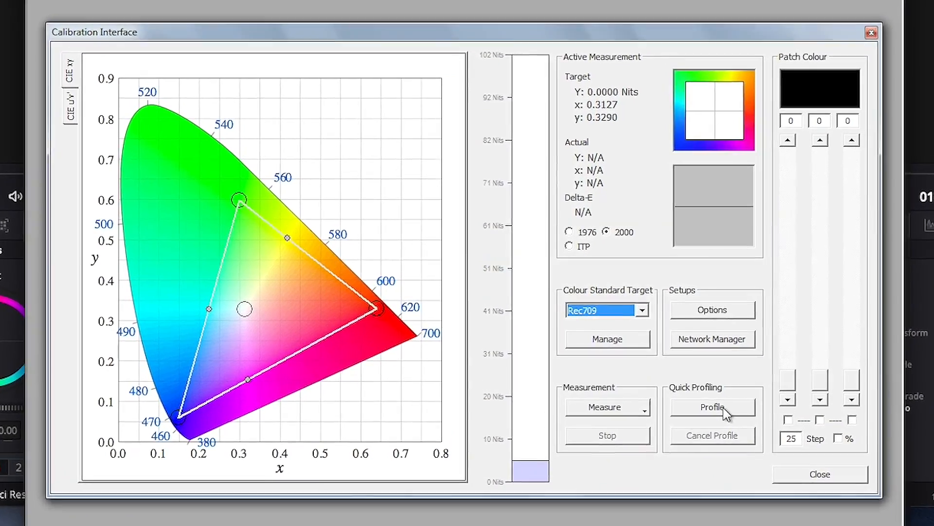
pyautogui.click(652, 375)
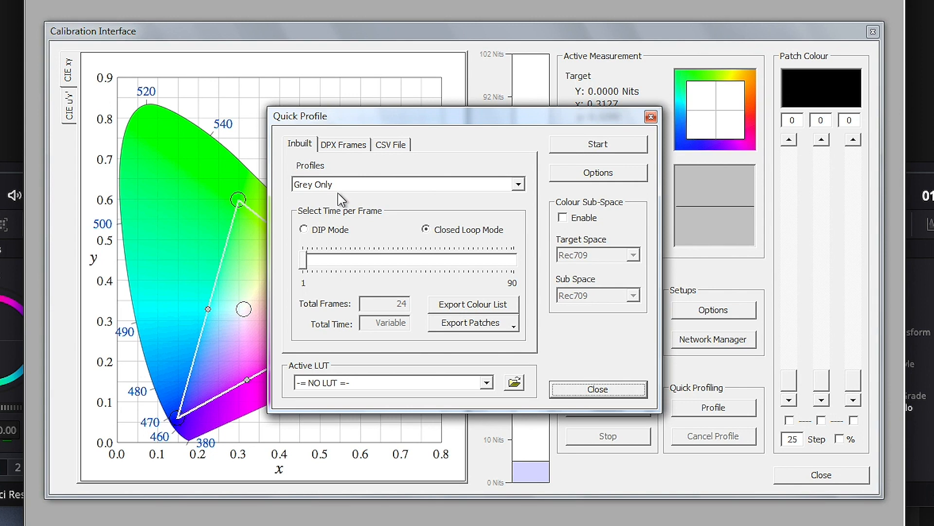
pyautogui.click(602, 145)
pyautogui.write('1-1')
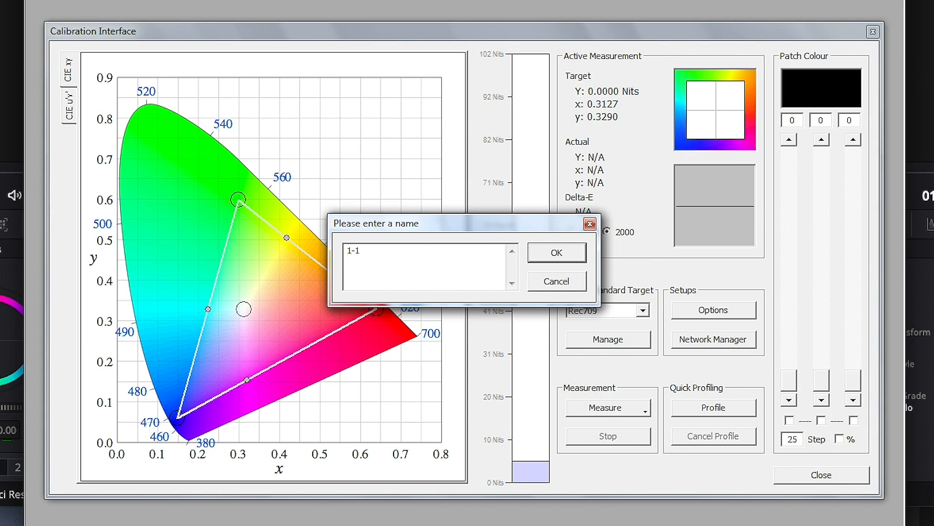
pyautogui.write('-2')
pyautogui.click(564, 258)
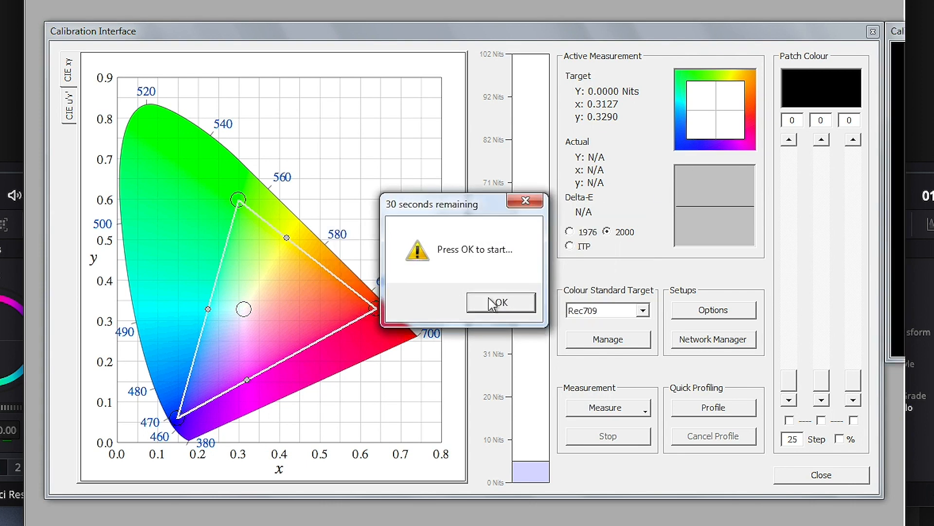
pyautogui.click(492, 309)
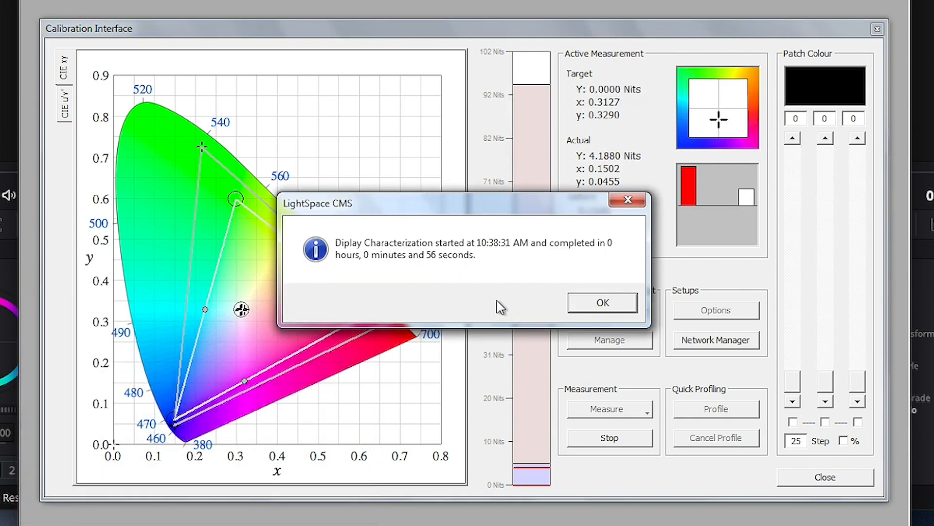
# Acknowledge completion, review the Gamma and RGB Bal graphs, then close the Calibration Interface
pyautogui.click(602, 306)
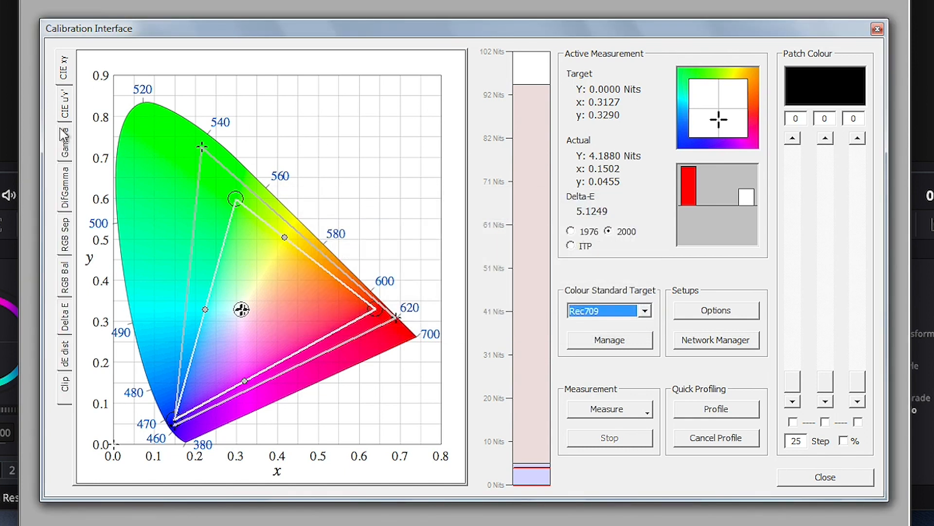
pyautogui.click(65, 144)
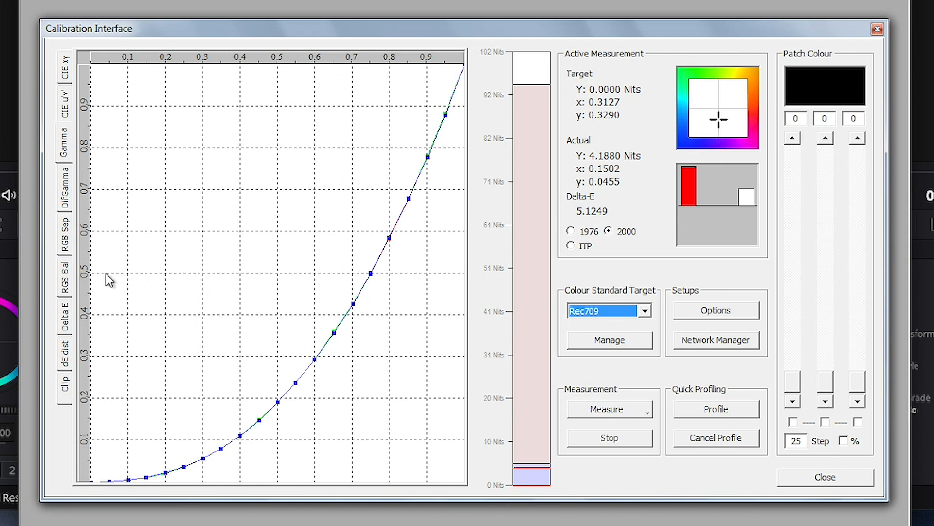
pyautogui.click(66, 282)
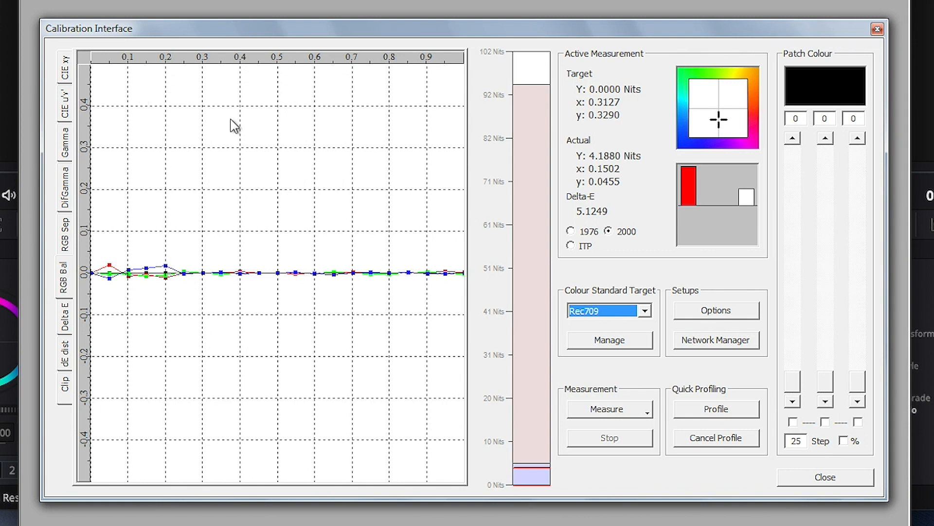
pyautogui.click(844, 478)
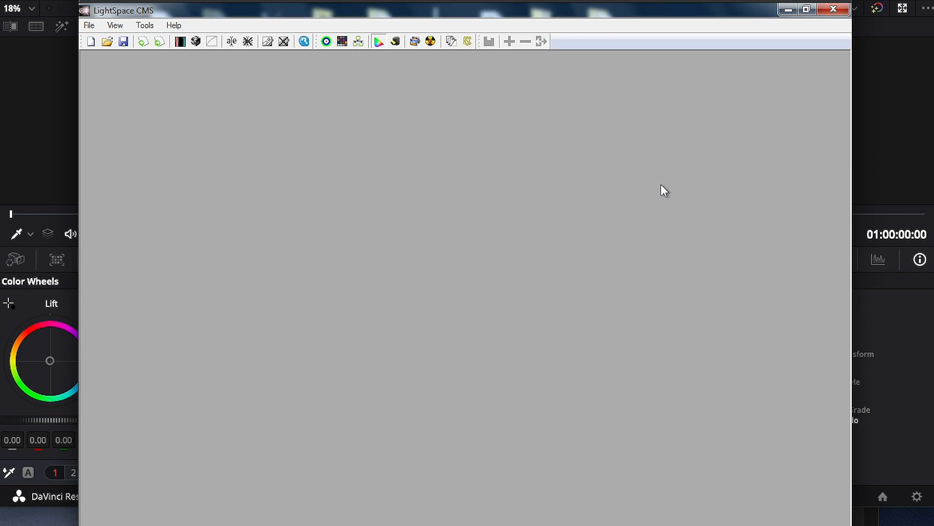
# Set the conversion source to Rec709 and the destination to the measured 1-1-2 profile
pyautogui.click(531, 117)
pyautogui.click(735, 198)
pyautogui.click(735, 198)
pyautogui.click(735, 198)
pyautogui.click(735, 198)
pyautogui.click(680, 175)
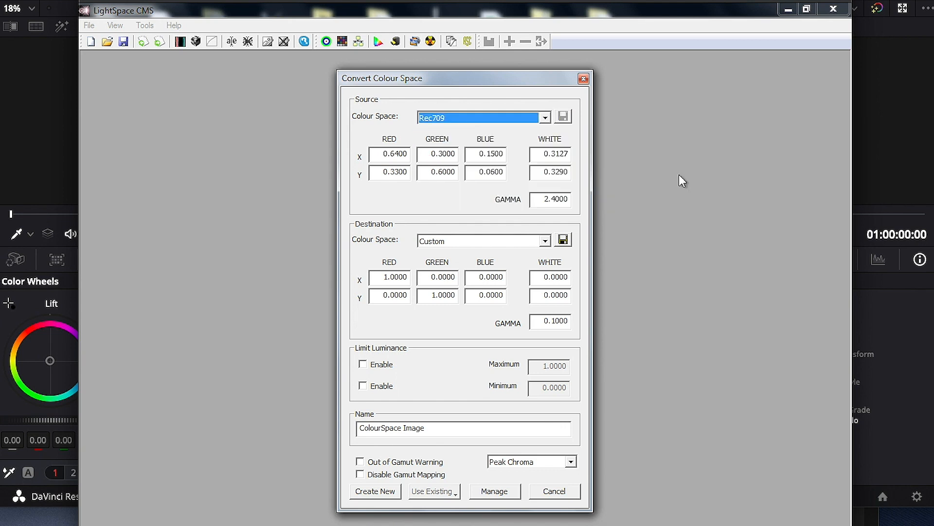
pyautogui.click(525, 242)
pyautogui.click(735, 320)
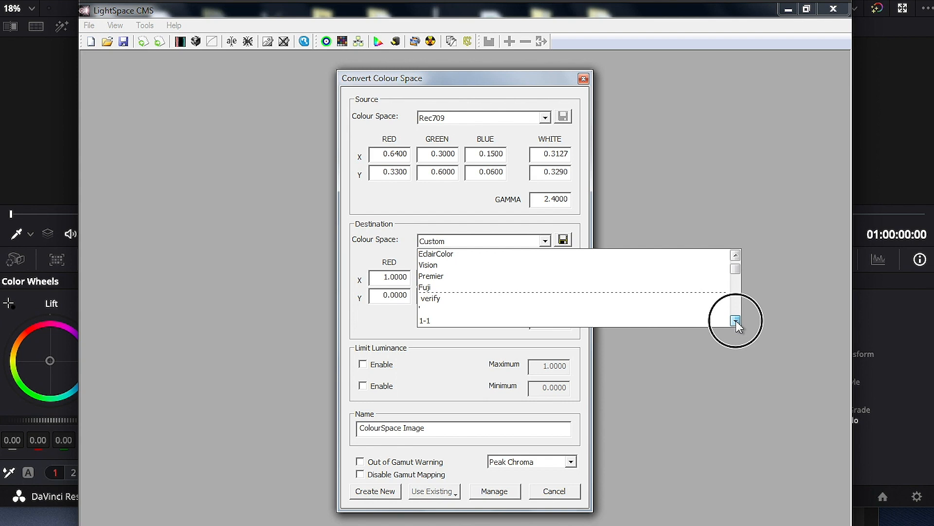
pyautogui.click(736, 320)
pyautogui.click(736, 320)
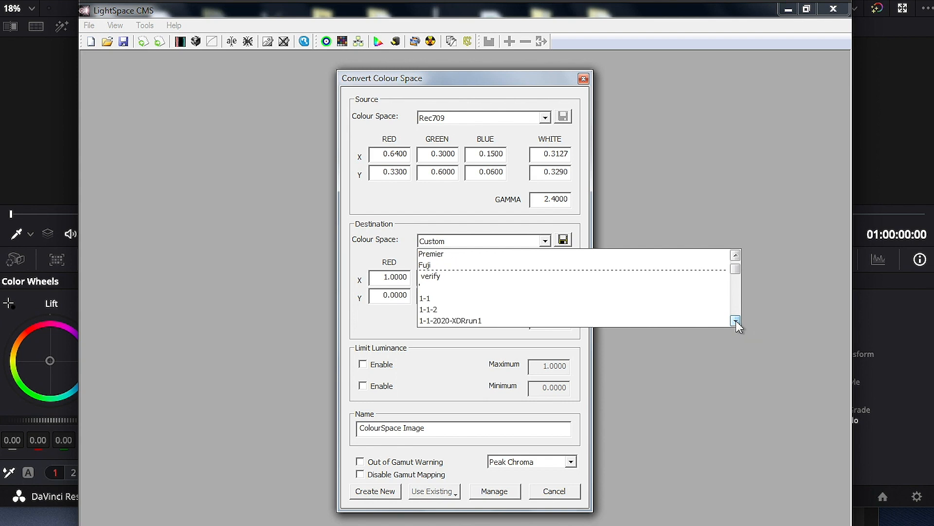
pyautogui.click(685, 308)
# Name the conversion Rec709-3D, create it, and accept the 100% in-gamut report
pyautogui.moveTo(485, 428); pyautogui.dragTo(150, 337)
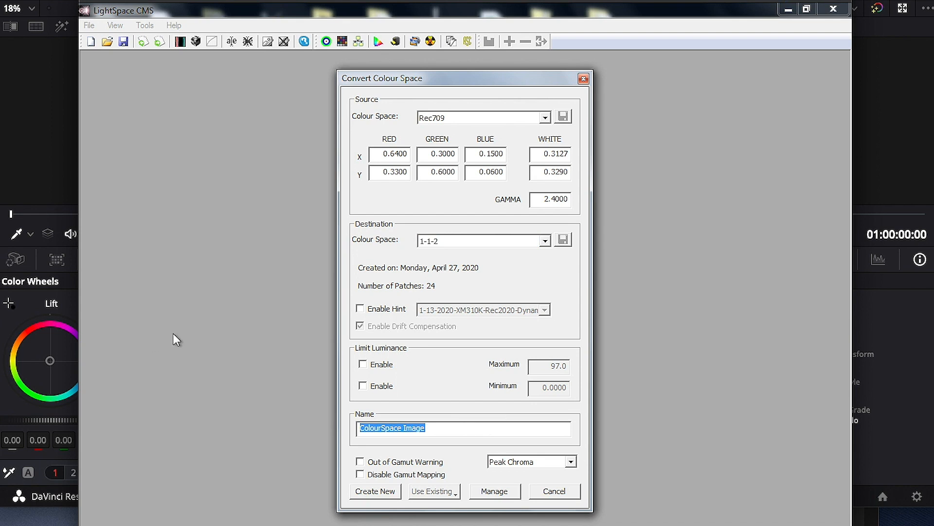
pyautogui.write('Rec709')
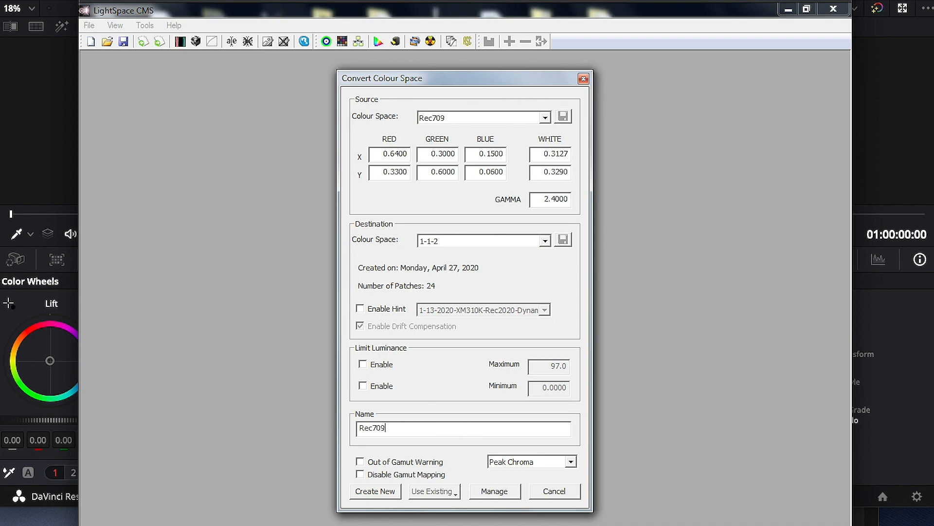
pyautogui.write('-3D')
pyautogui.click(385, 490)
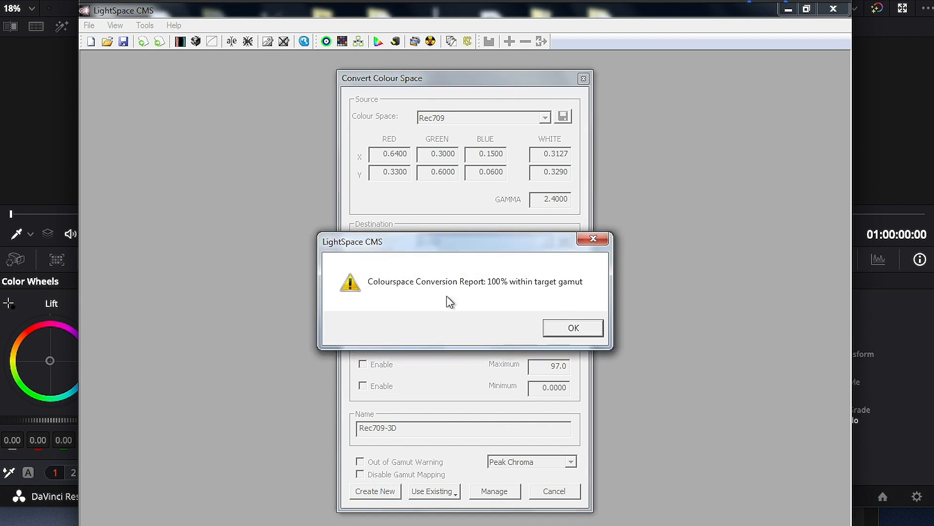
pyautogui.click(582, 334)
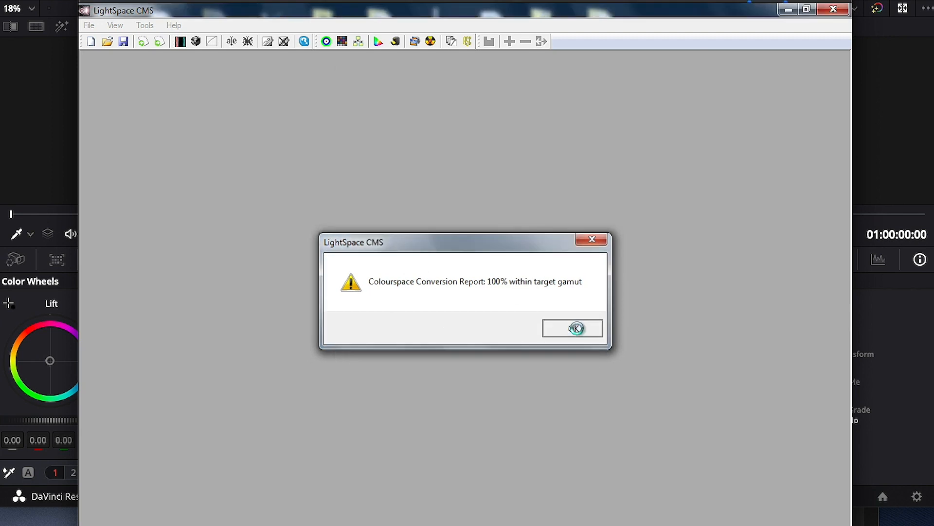
# View the Rec709-3D LUT as a rotated 3D cube and open the Upload settings
pyautogui.click(196, 42)
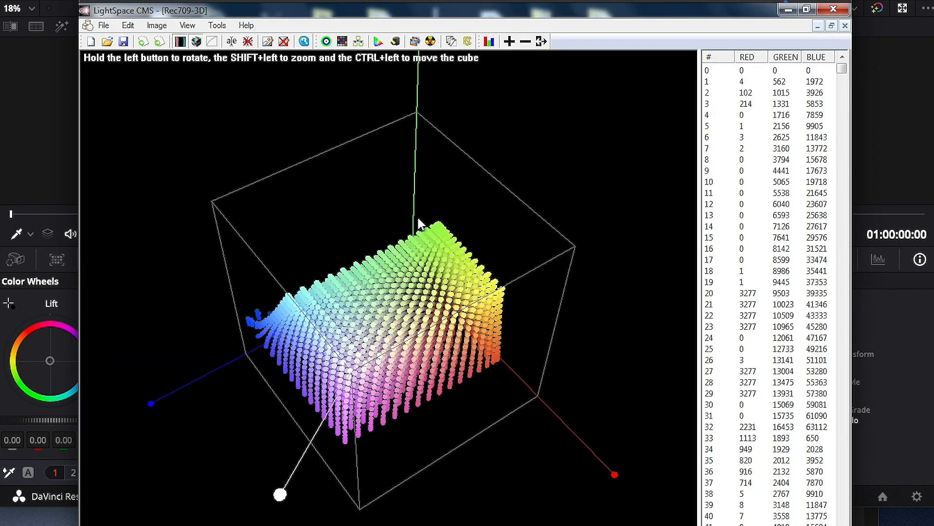
pyautogui.moveTo(428, 261); pyautogui.dragTo(341, 220)
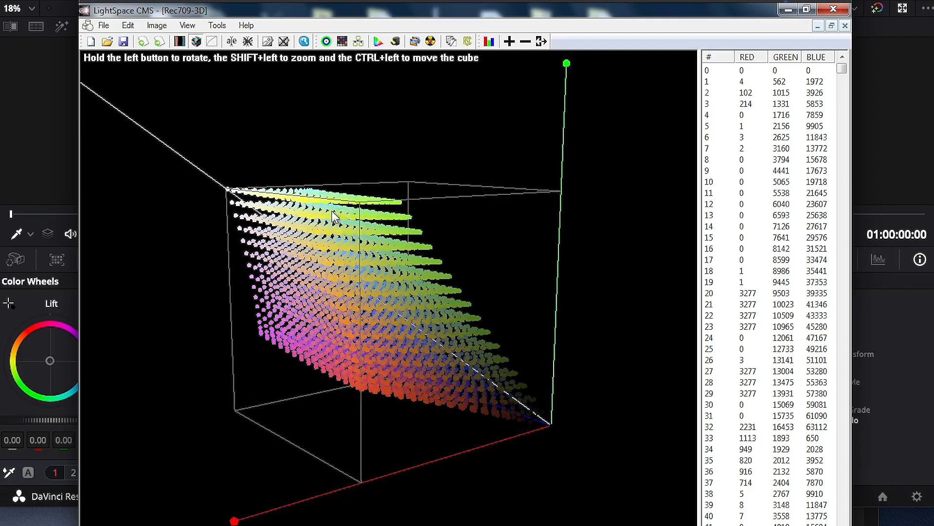
pyautogui.click(104, 27)
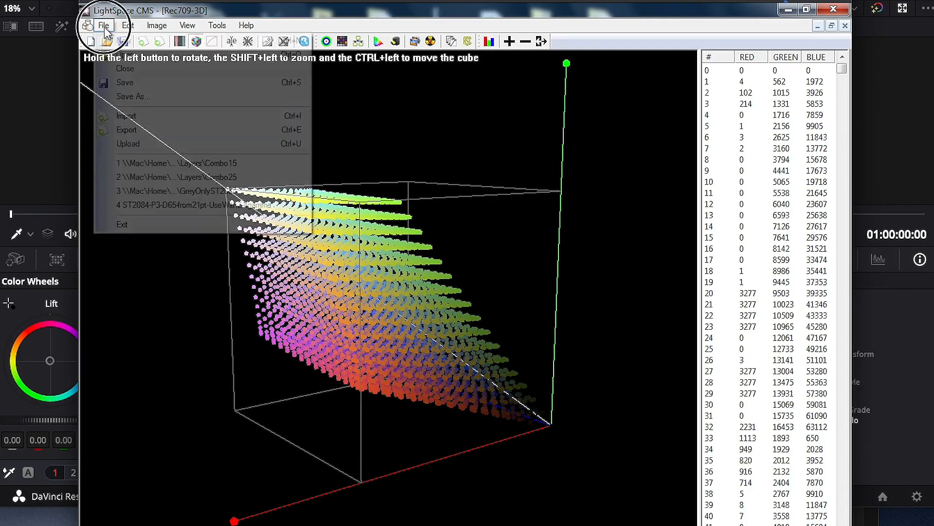
pyautogui.click(160, 144)
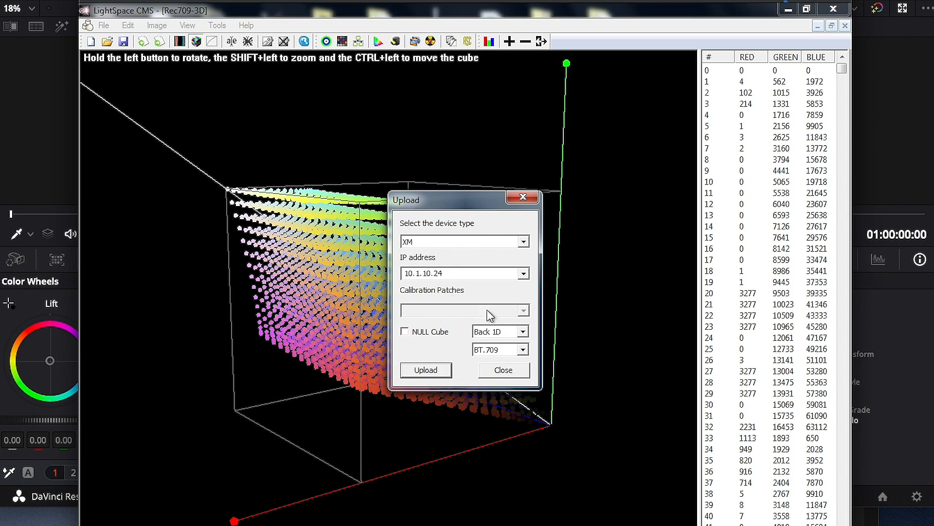
# Upload the Rec709-3D LUT to the XM monitor with load type 1D + 3D
pyautogui.click(523, 331)
pyautogui.click(516, 344)
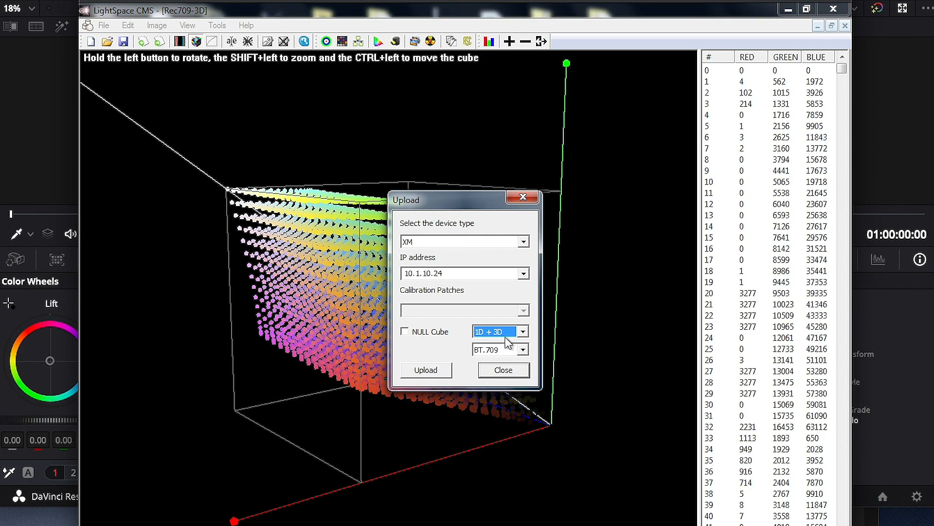
pyautogui.click(523, 331)
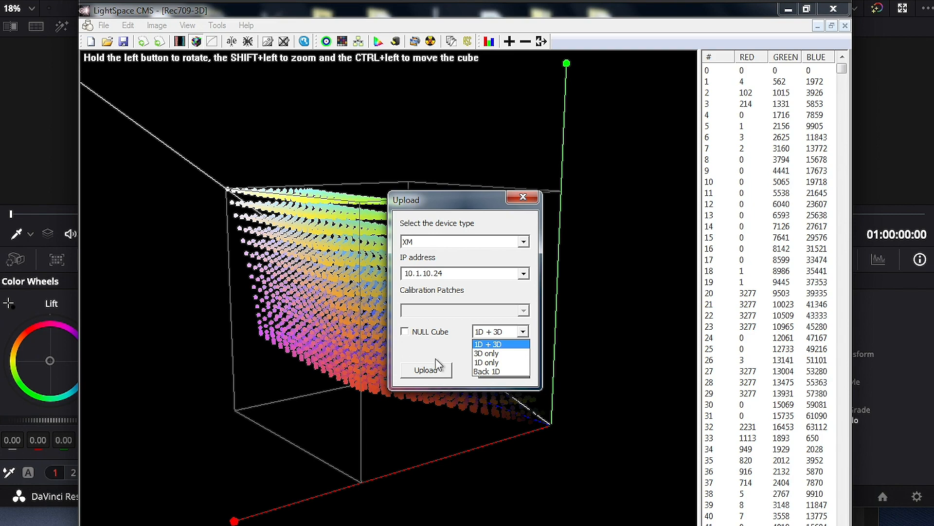
pyautogui.click(497, 345)
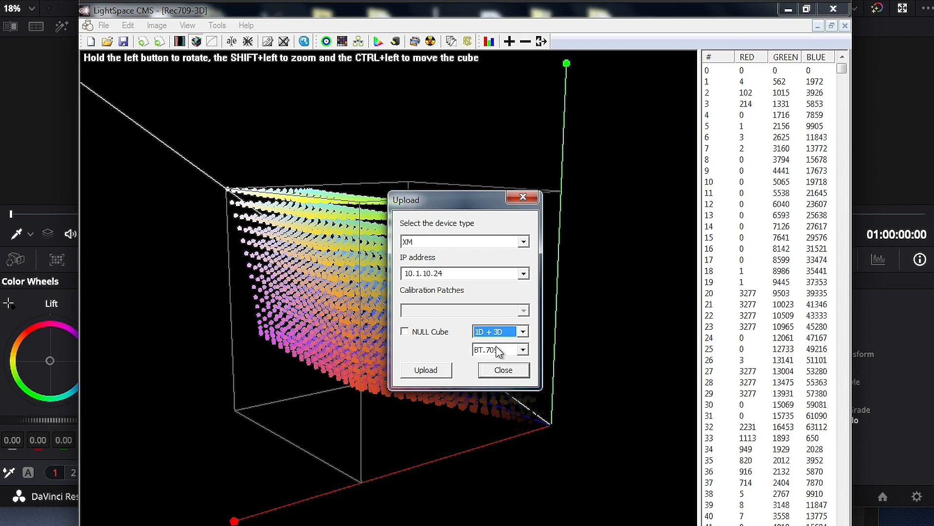
pyautogui.click(427, 371)
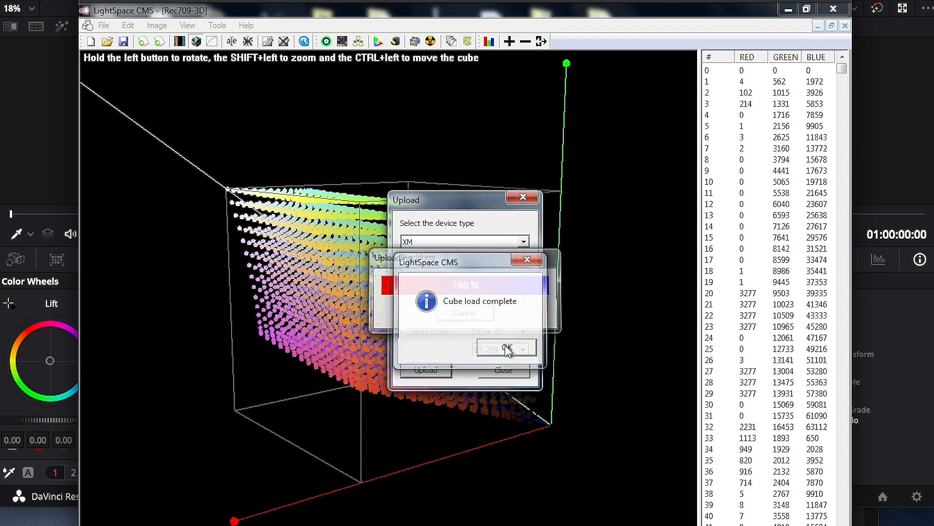
pyautogui.click(507, 348)
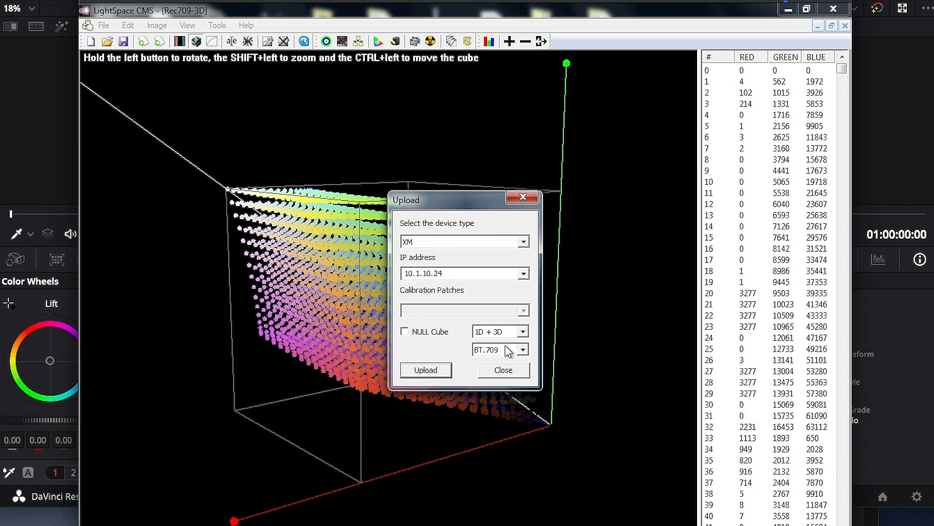
pyautogui.click(510, 371)
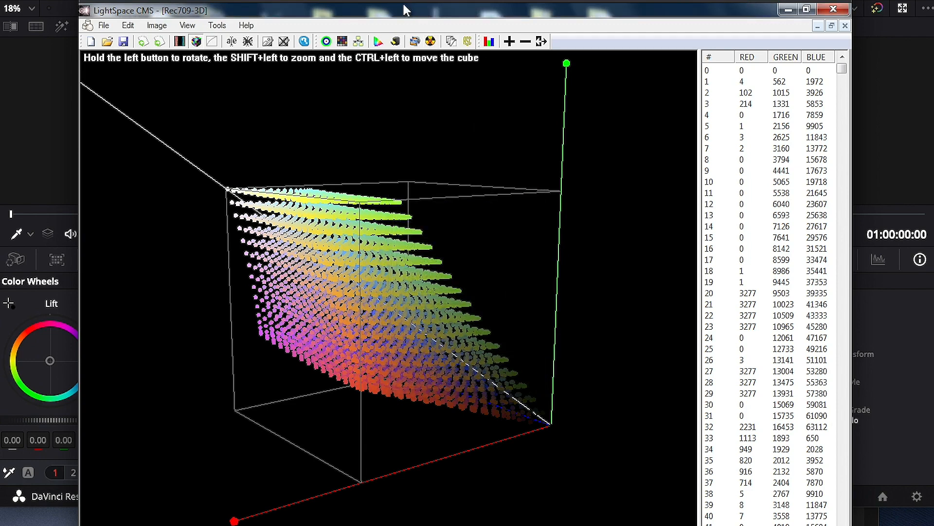
pyautogui.click(326, 42)
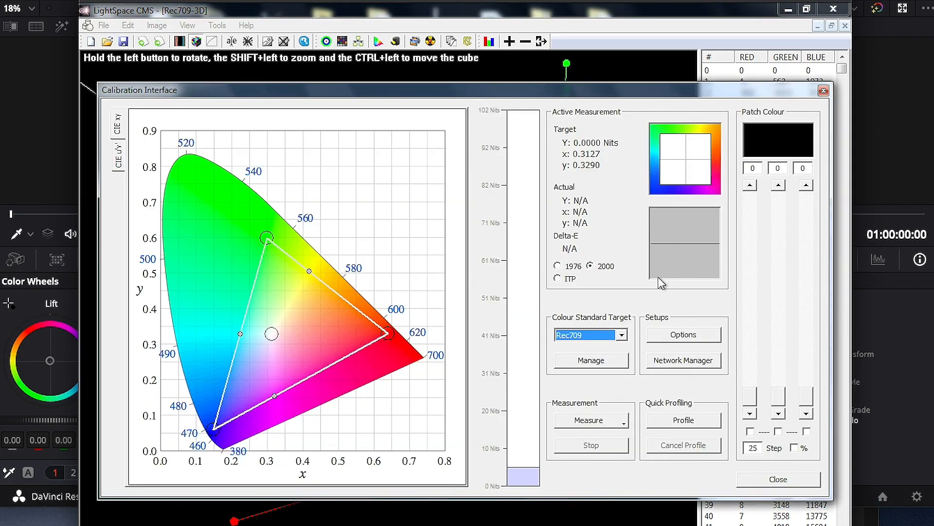
# Measure a Memory Colors With Secondaries profile named 'v' and dismiss the completion message
pyautogui.click(687, 422)
pyautogui.click(512, 224)
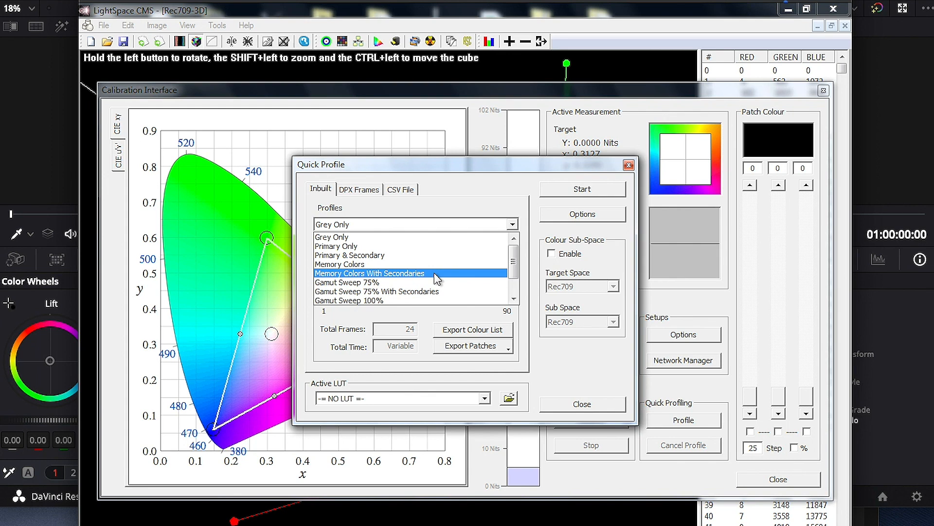
pyautogui.click(434, 273)
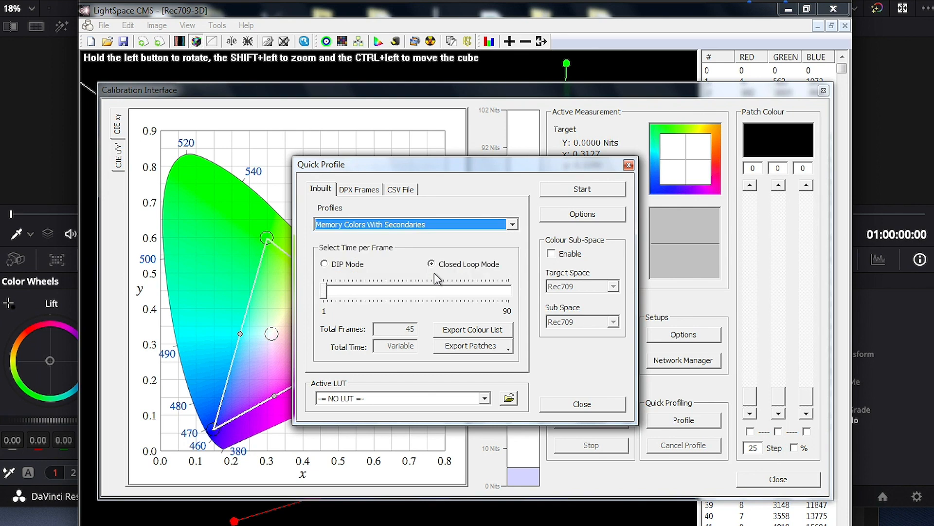
pyautogui.click(576, 192)
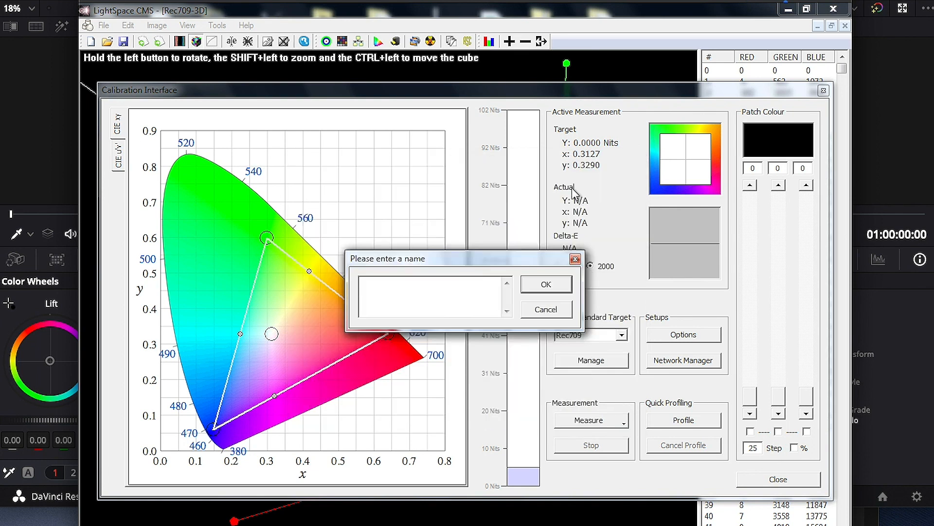
pyautogui.write('validate')
pyautogui.click(544, 288)
pyautogui.click(497, 329)
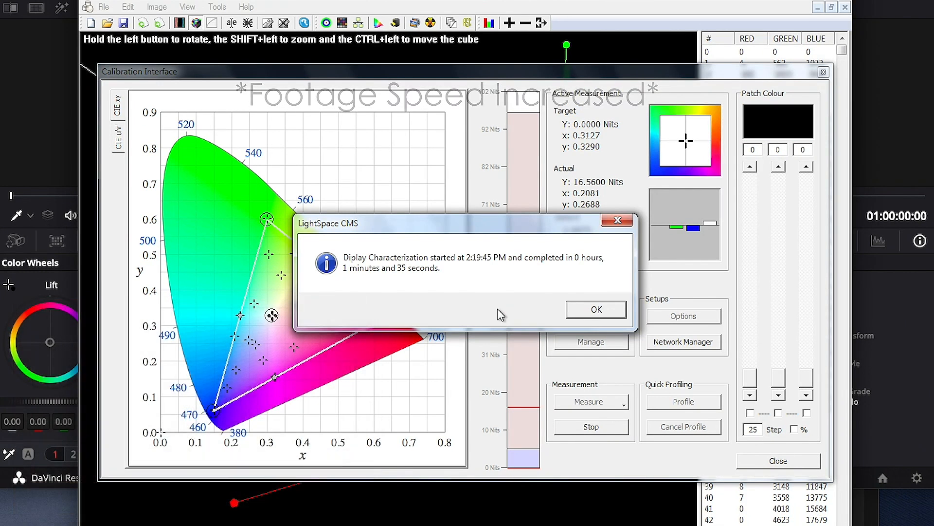
pyautogui.click(596, 310)
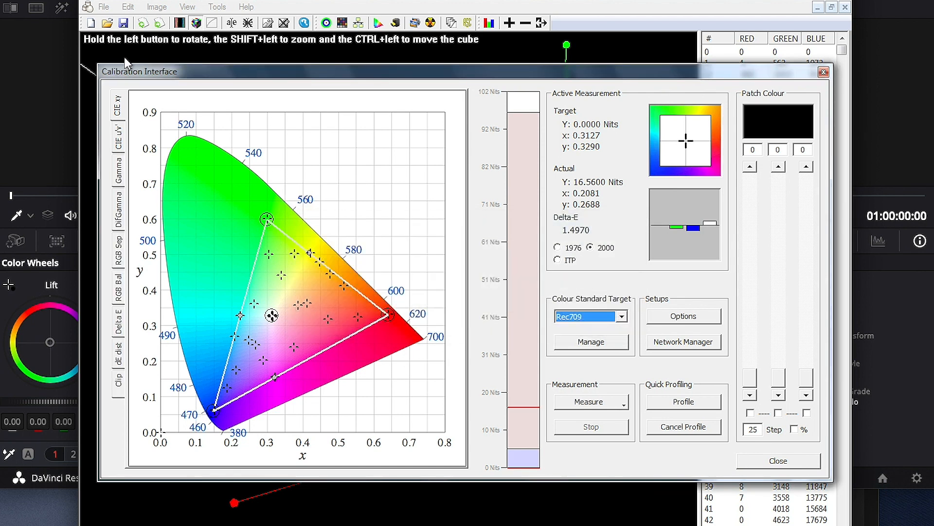
# Step through the verification's Gamma, RGB Bal, Delta E and dE dist graphs, checking errors stay below about 2.3
pyautogui.click(121, 173)
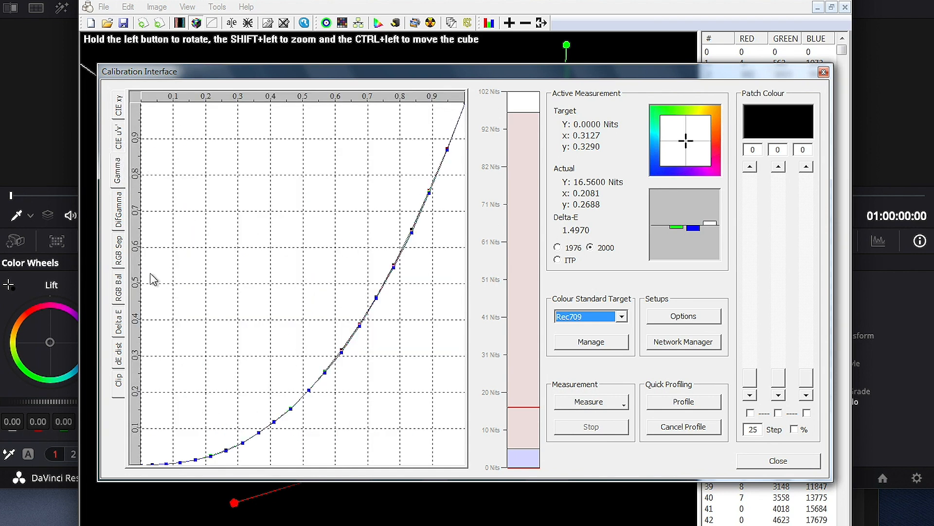
pyautogui.click(119, 294)
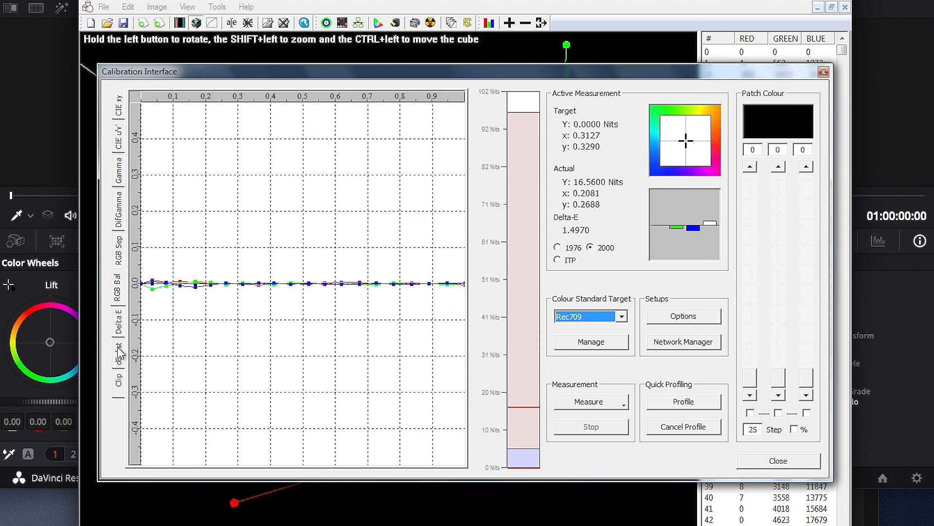
pyautogui.click(120, 330)
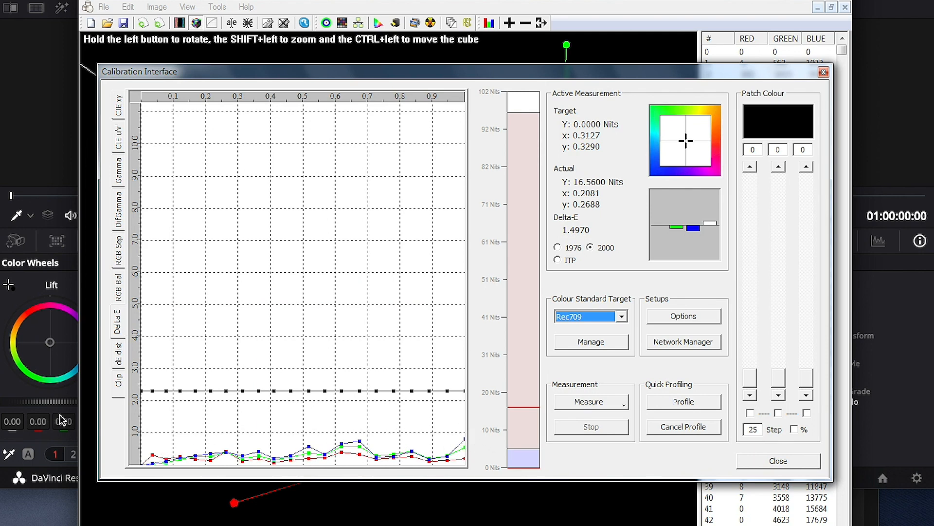
pyautogui.click(121, 361)
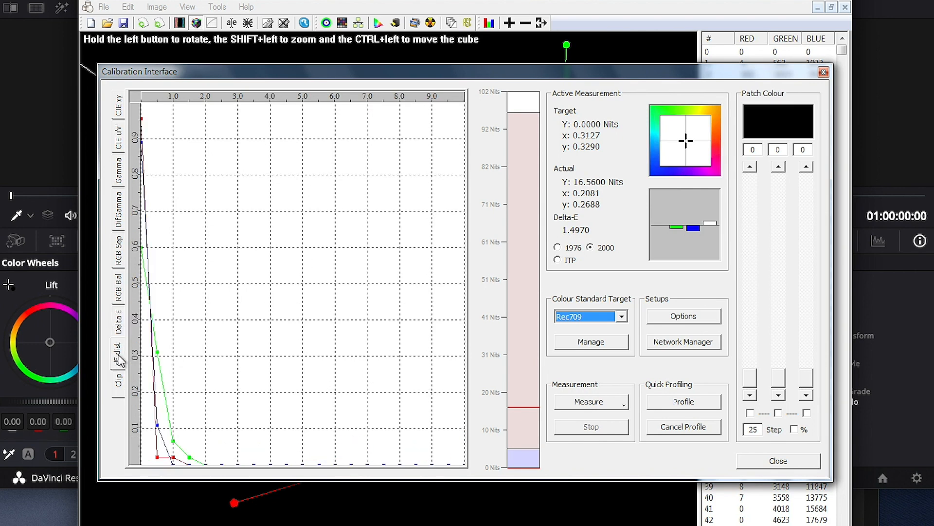